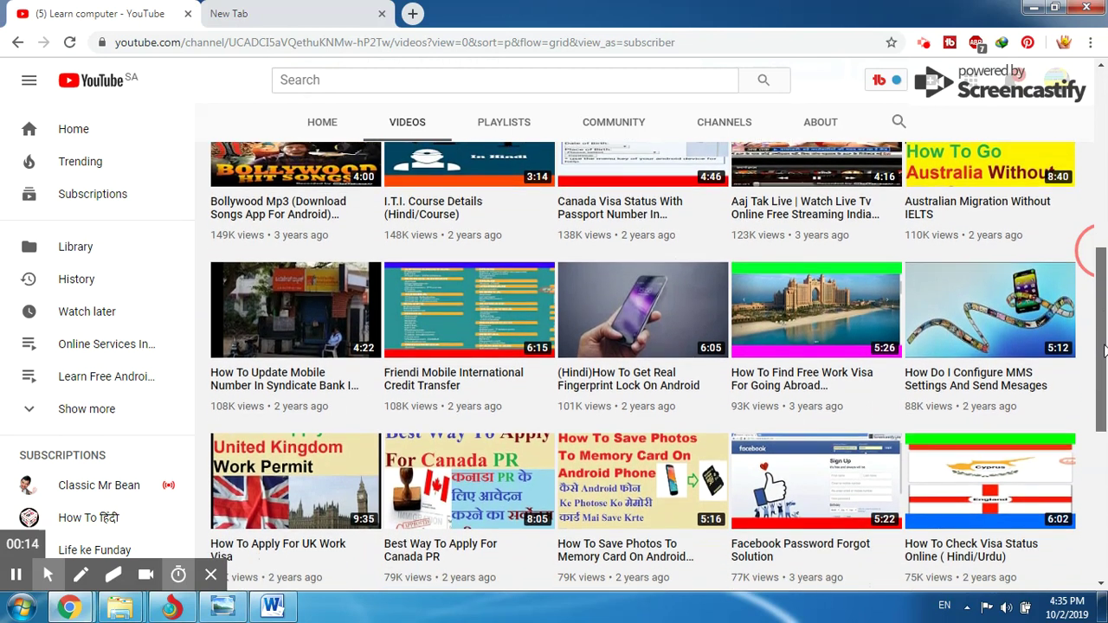
Look through the Learn computer channel's uploaded videos on YouTube, working down the list.
scroll(1106, 377, "down", 1)
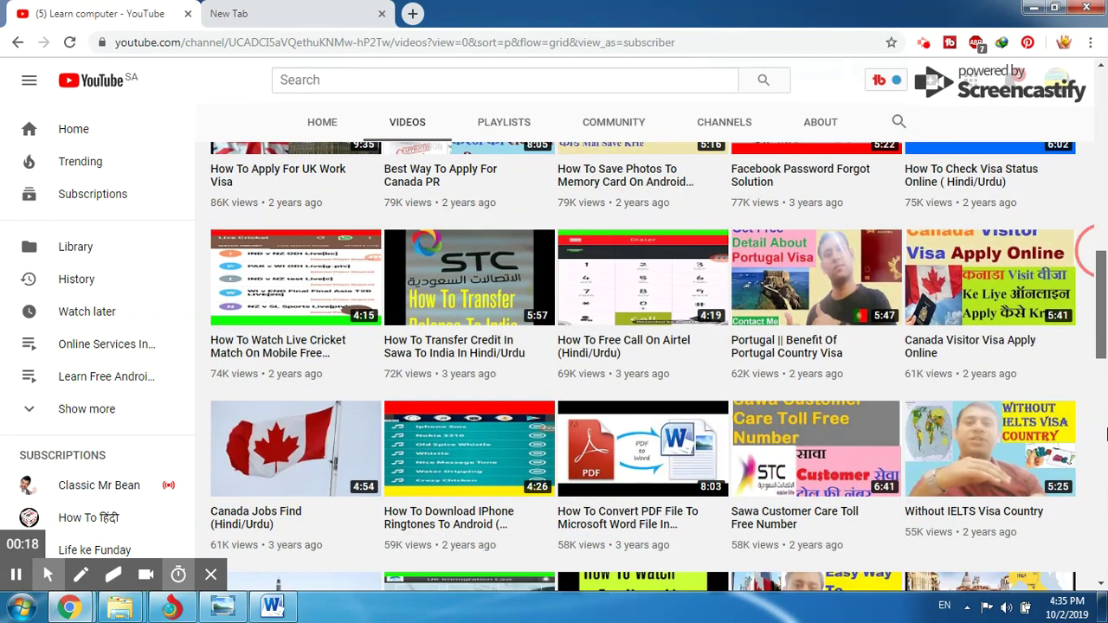
scroll(1107, 447, "down", 1)
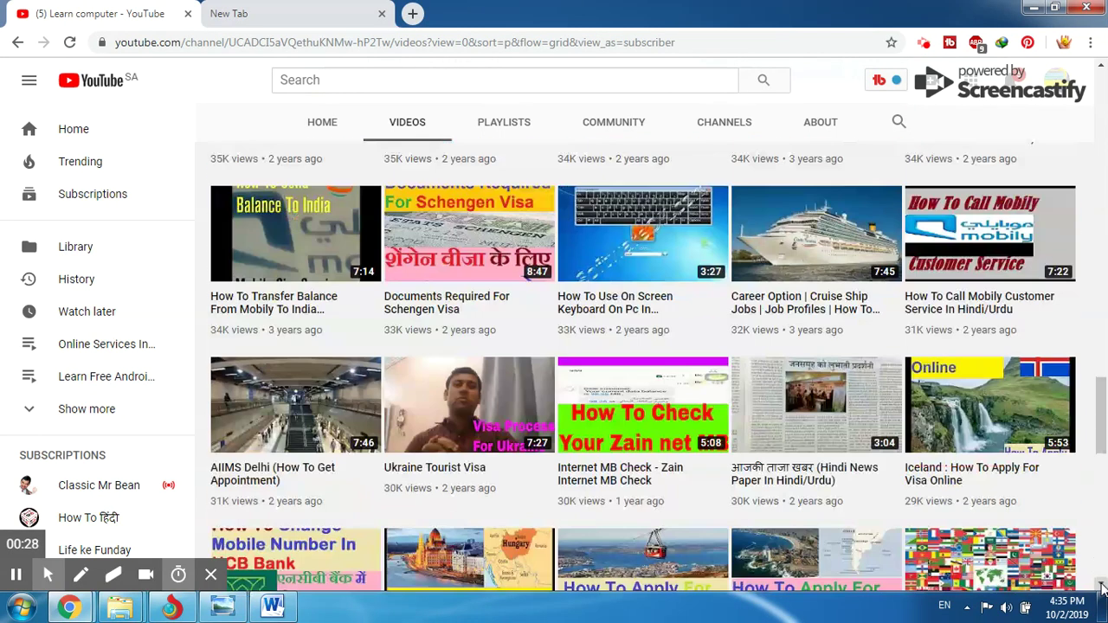
scroll(1102, 588, "down", 3)
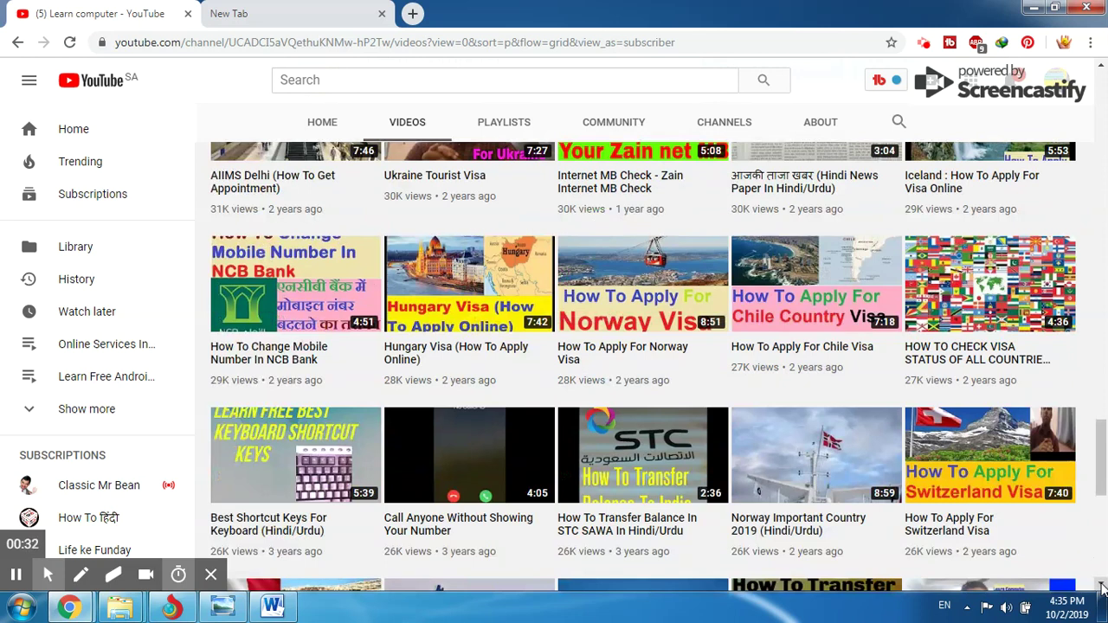
scroll(1102, 588, "down", 4)
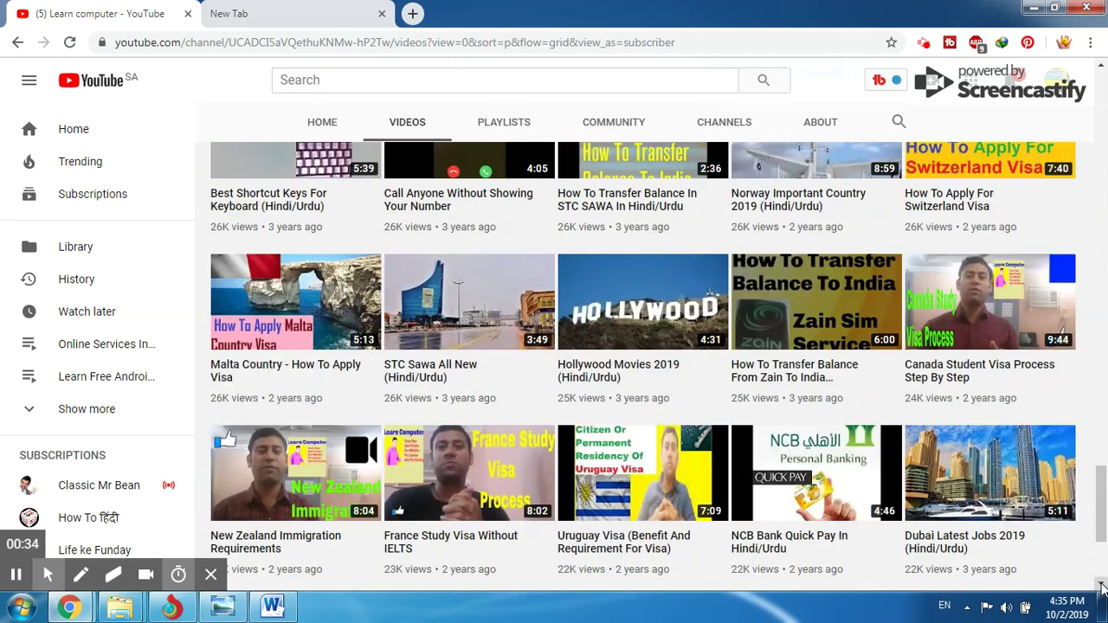
left_click(1102, 588)
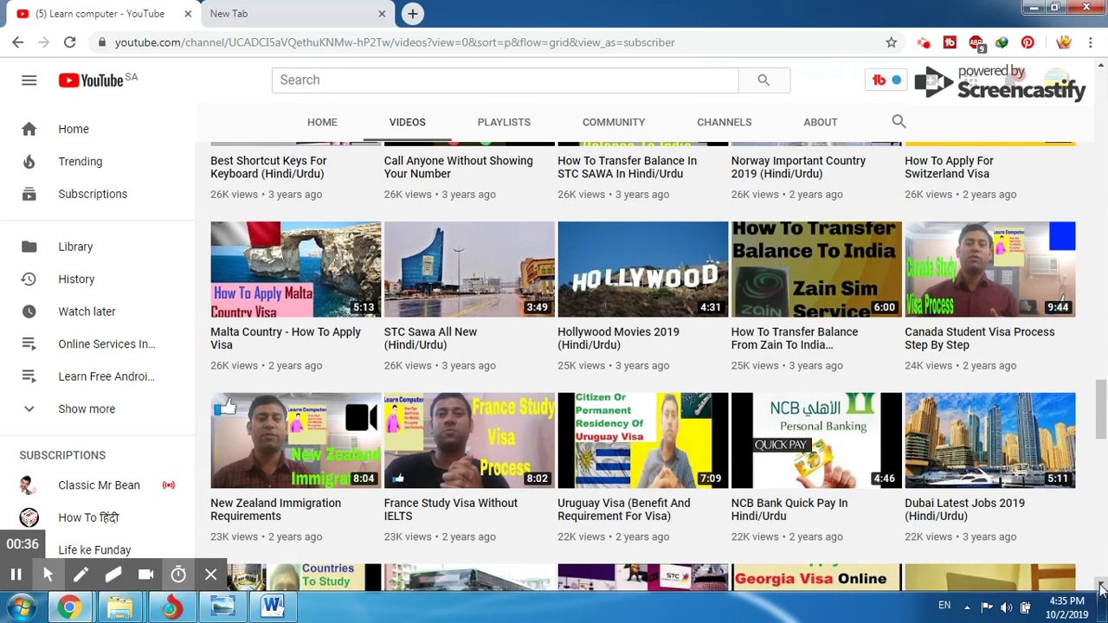
scroll(1102, 588, "down", 6)
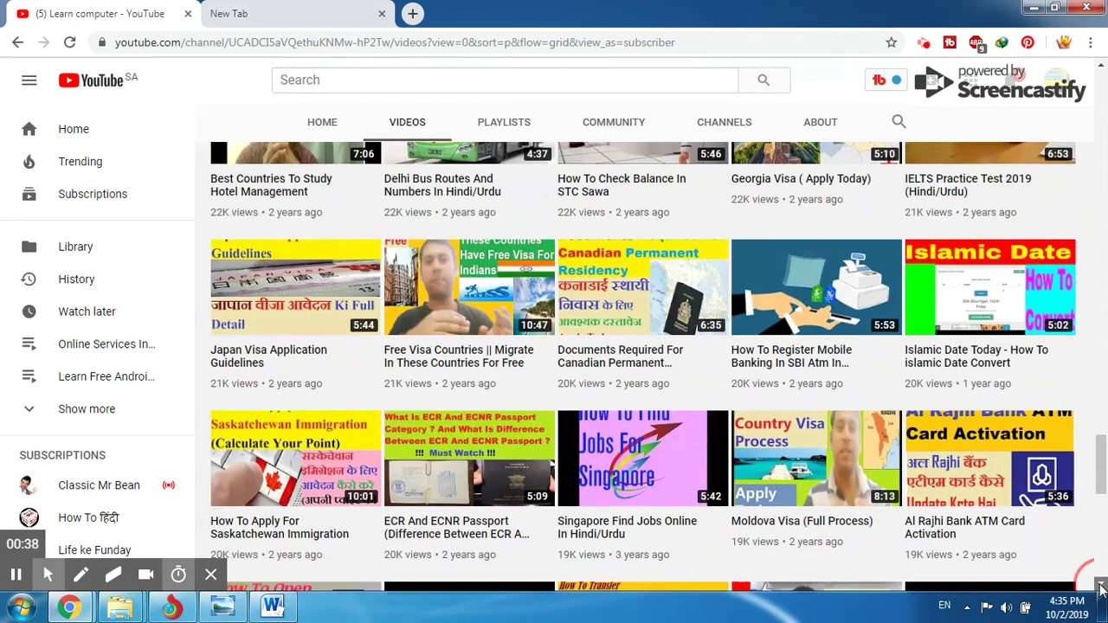
scroll(1102, 588, "down", 5)
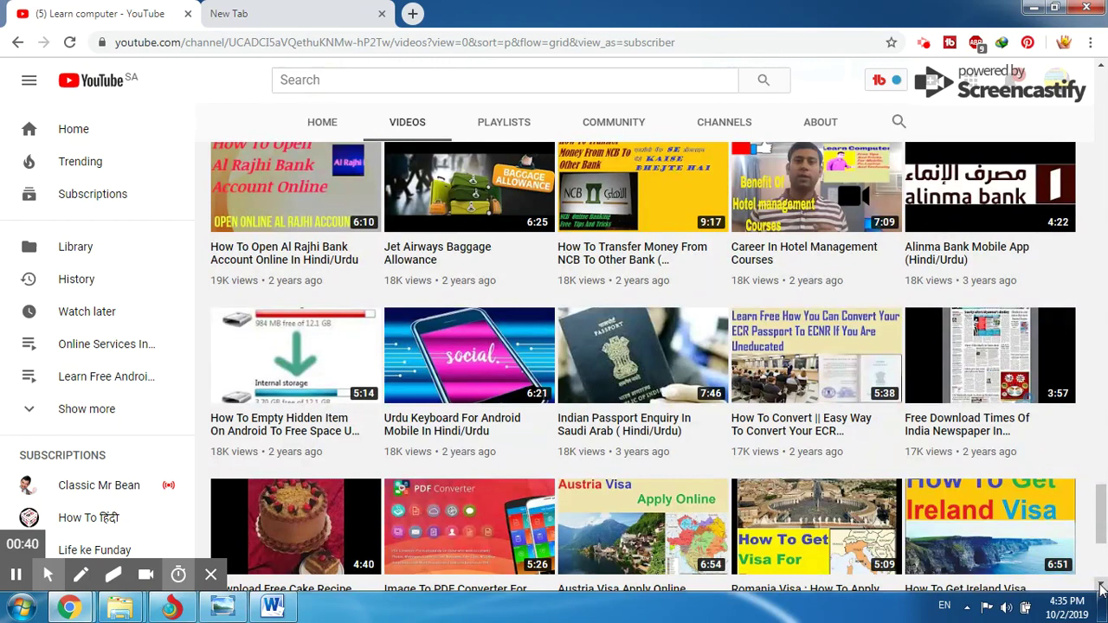
left_click(1102, 587)
left_click(1102, 588)
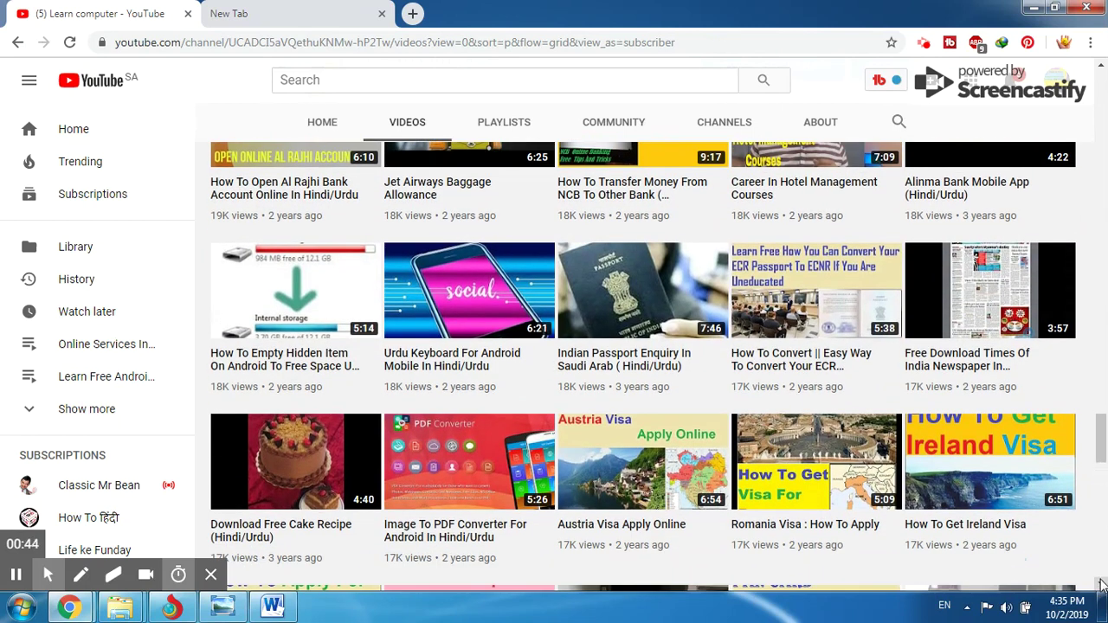
scroll(1102, 588, "down", 2)
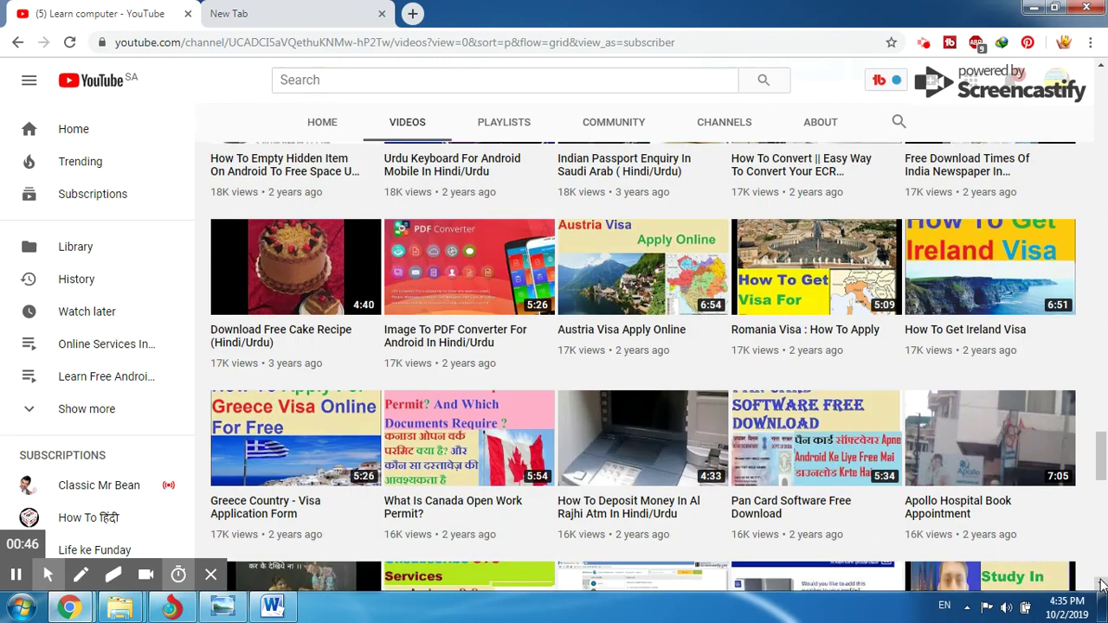
scroll(1102, 588, "down", 9)
scroll(1102, 588, "down", 2)
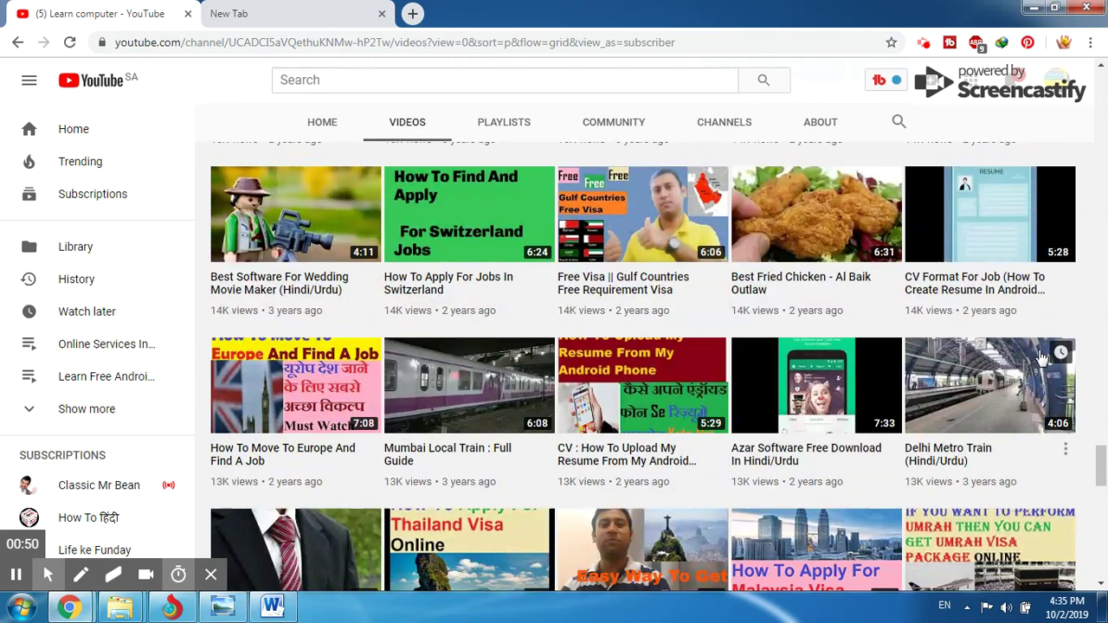
Switch to the open Word document, append "bcuihulkx" to its text and view its print settings.
left_click(1034, 9)
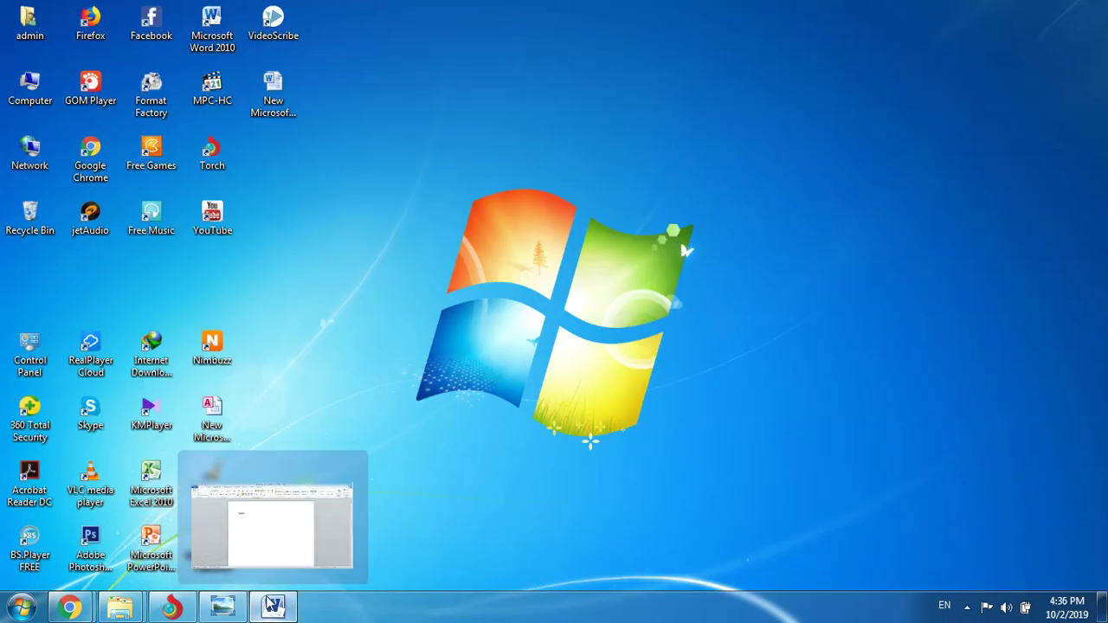
left_click(271, 604)
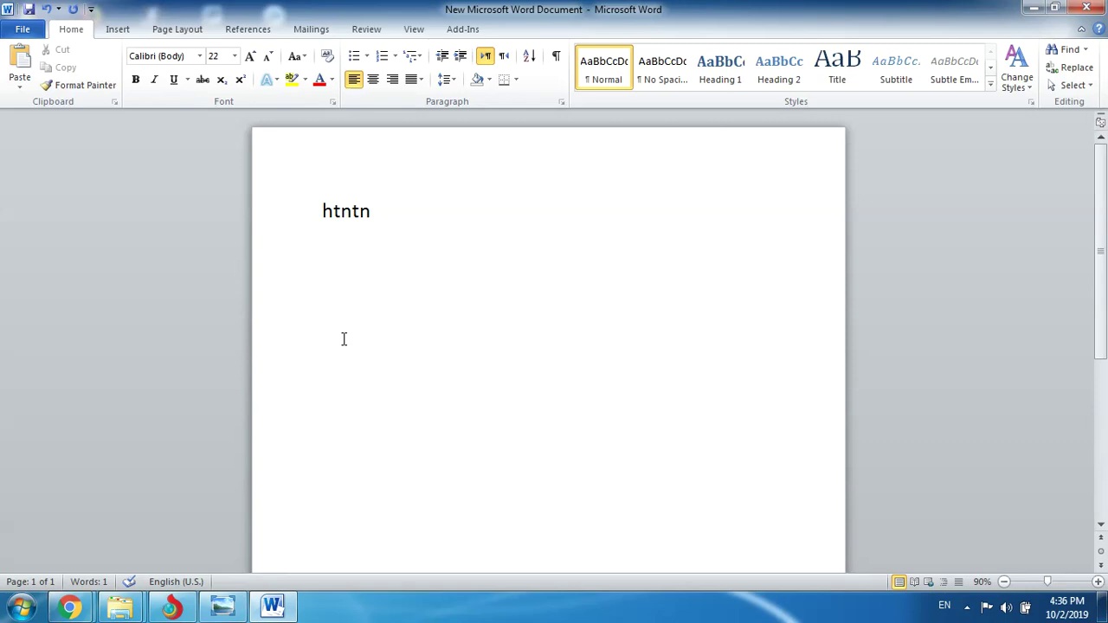
type("bcuihulkx")
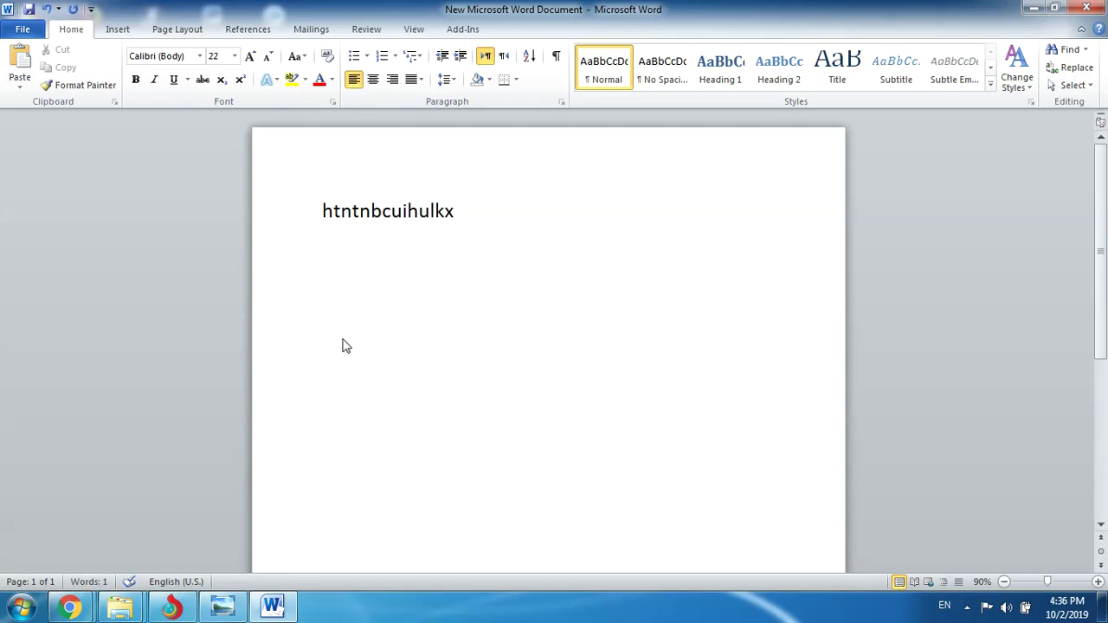
key("ctrl+p")
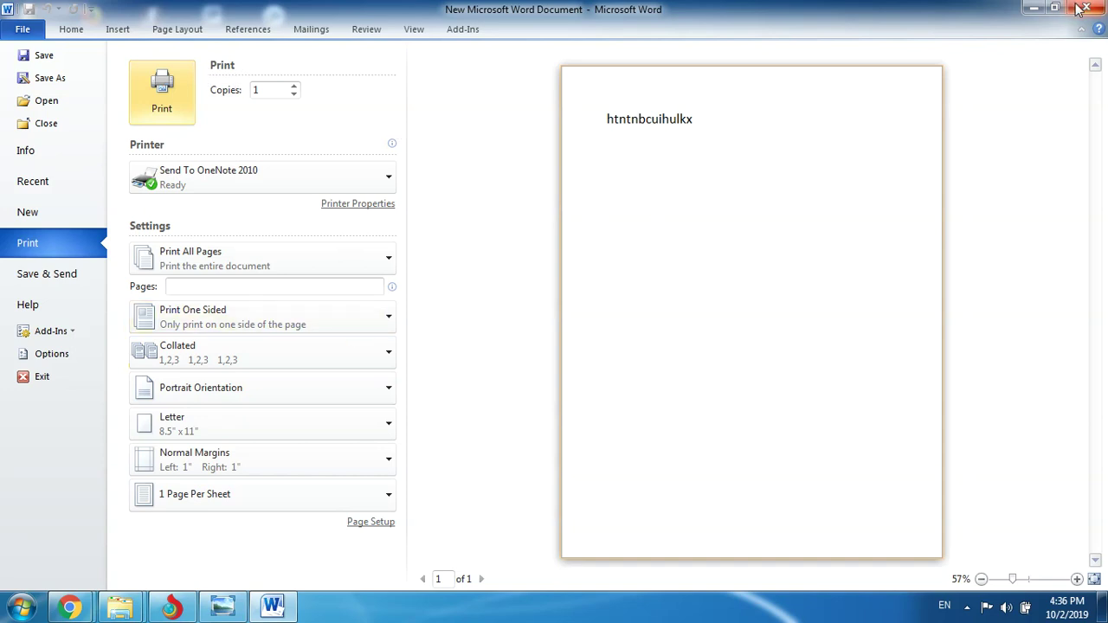
left_click(1028, 7)
Switch to the ENCRYPT FILE LOCK ON FILE folder and preview image 1.
mouse_move(213, 611)
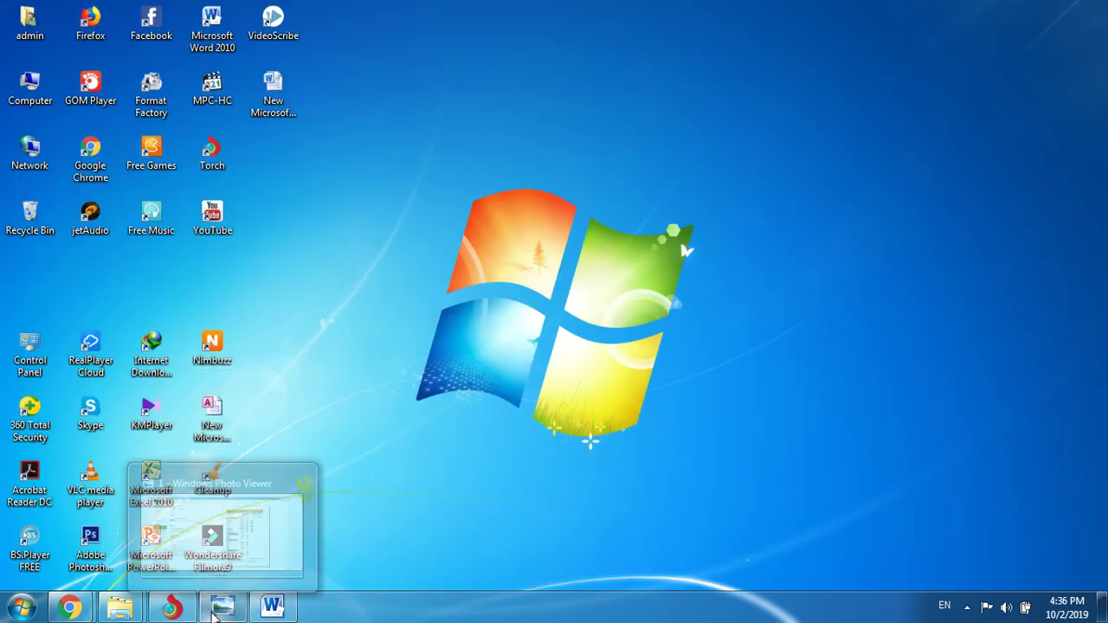
mouse_move(119, 606)
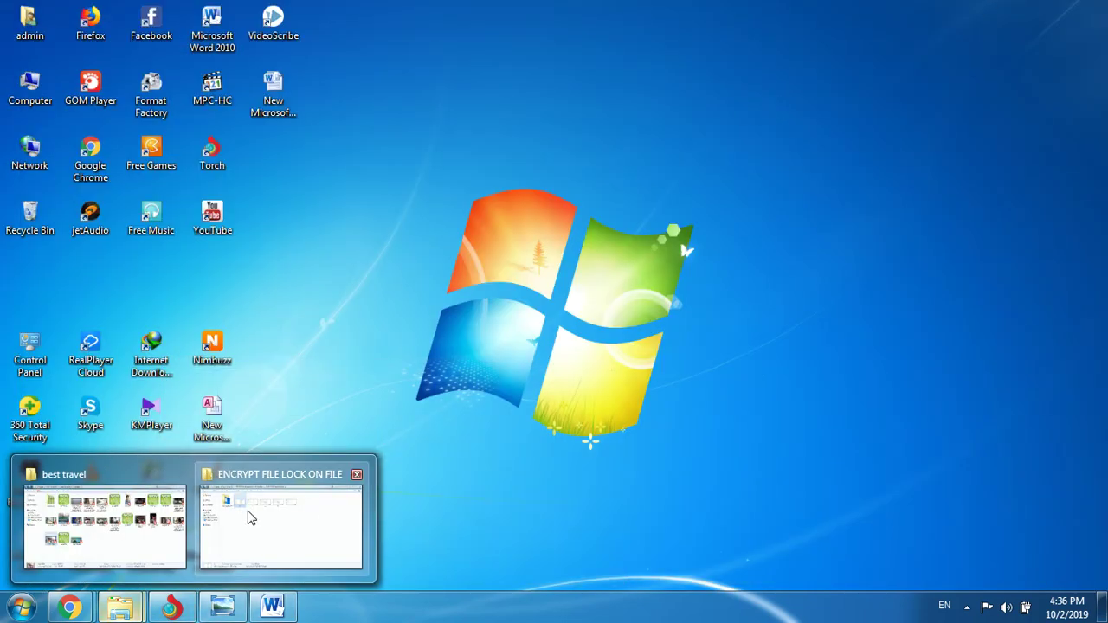
left_click(225, 531)
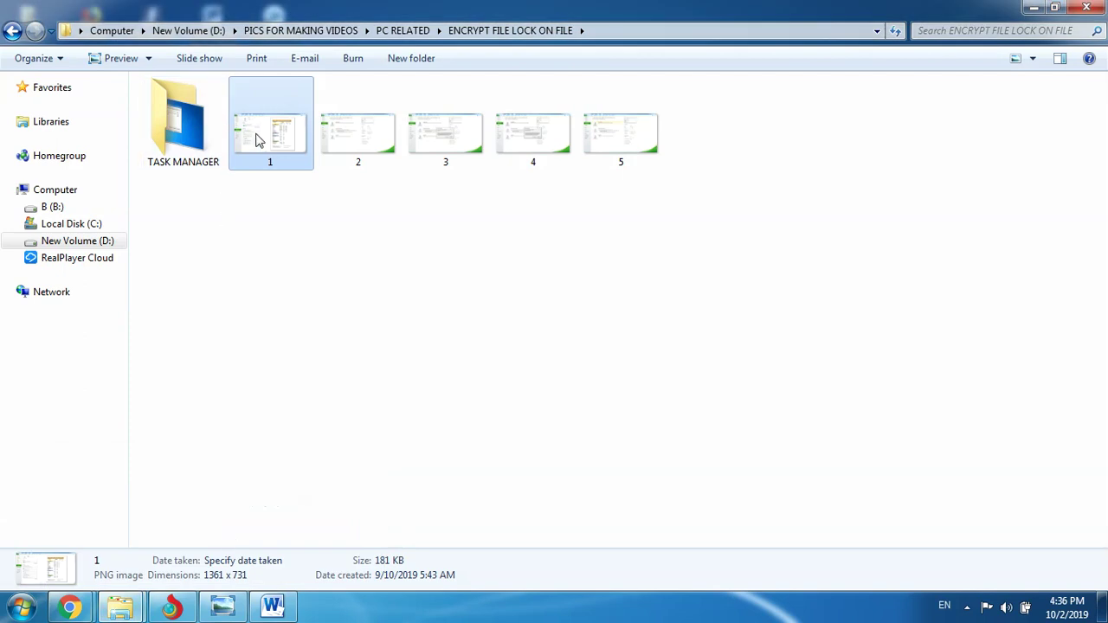
right_click(256, 141)
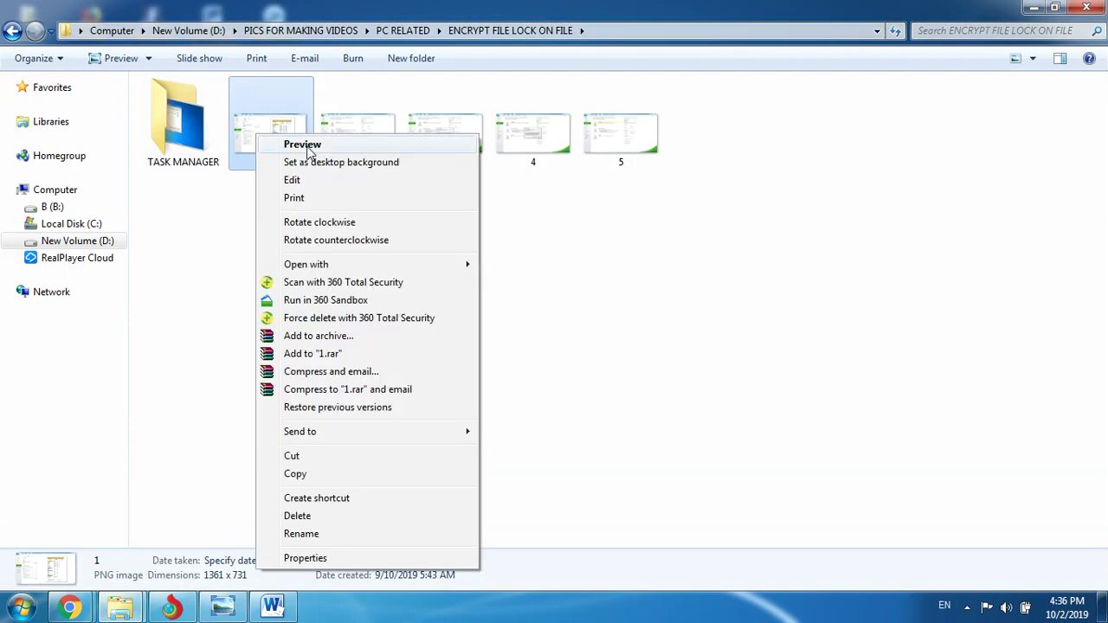
left_click(298, 142)
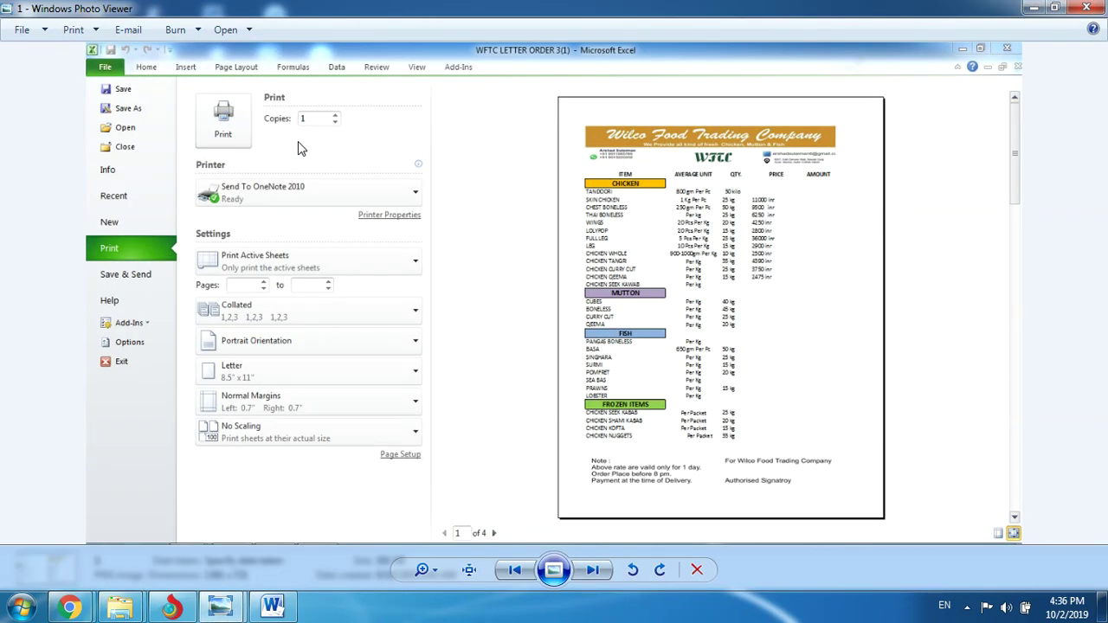
View the print options for the previewed picture, then close them and the photo viewer without printing.
key("ctrl+p")
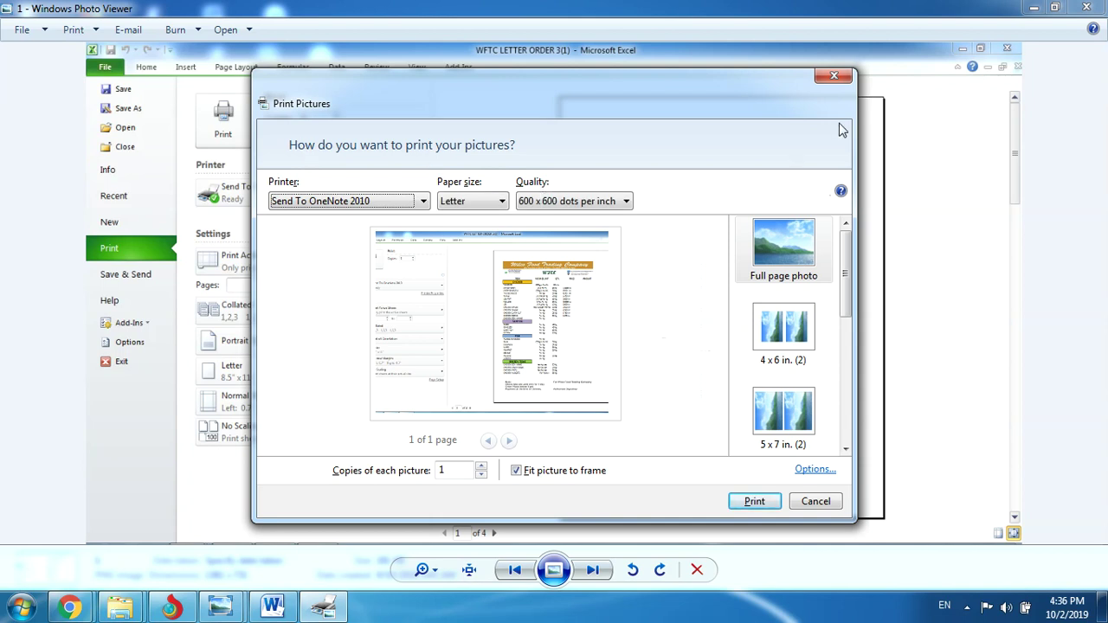
left_click(834, 78)
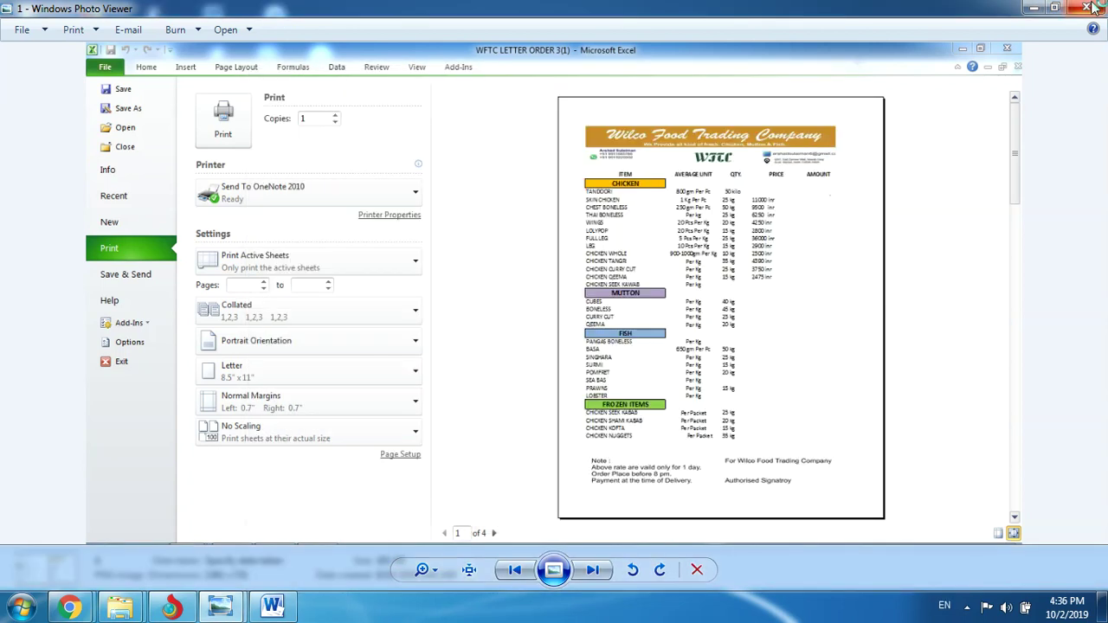
left_click(1093, 8)
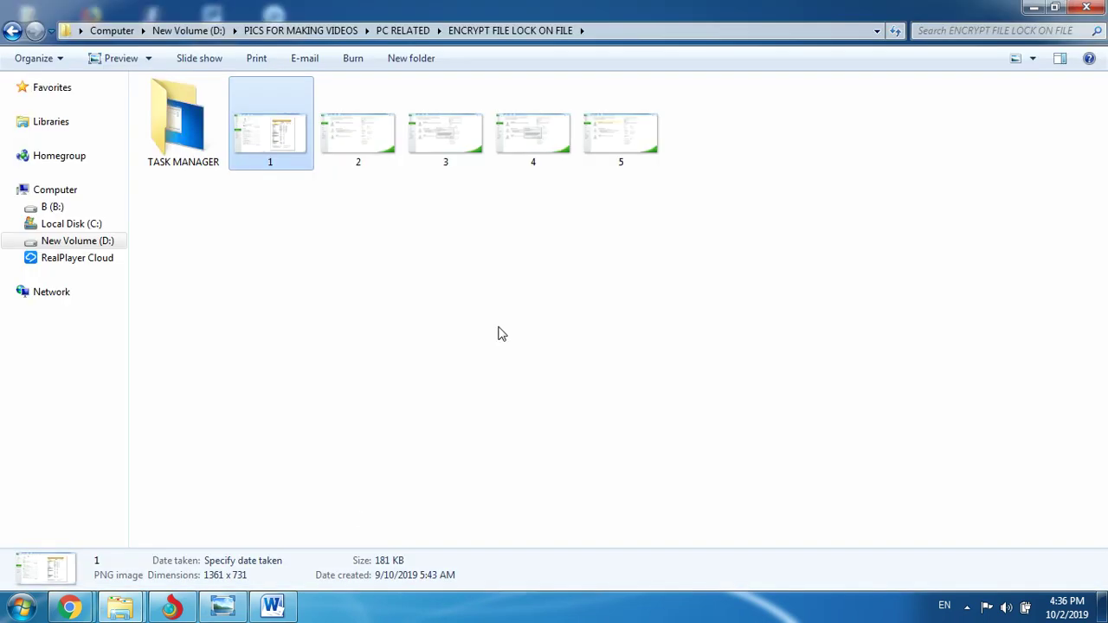
Switch back to the Word document and try to encrypt it with a password, filling in the password and confirmation fields.
left_click(290, 613)
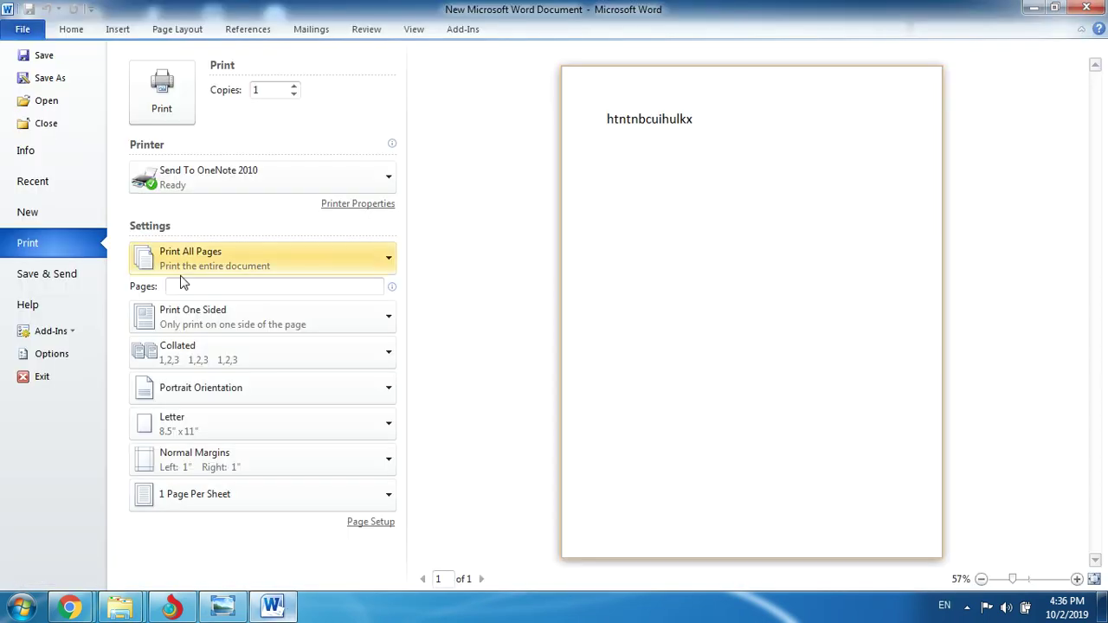
left_click(26, 151)
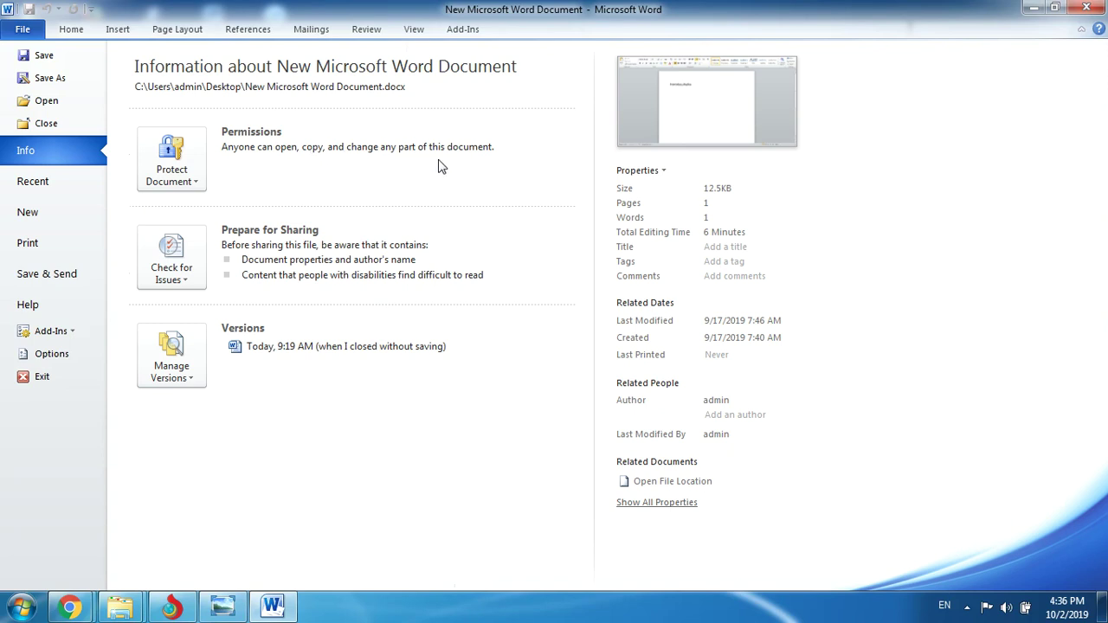
left_click(190, 185)
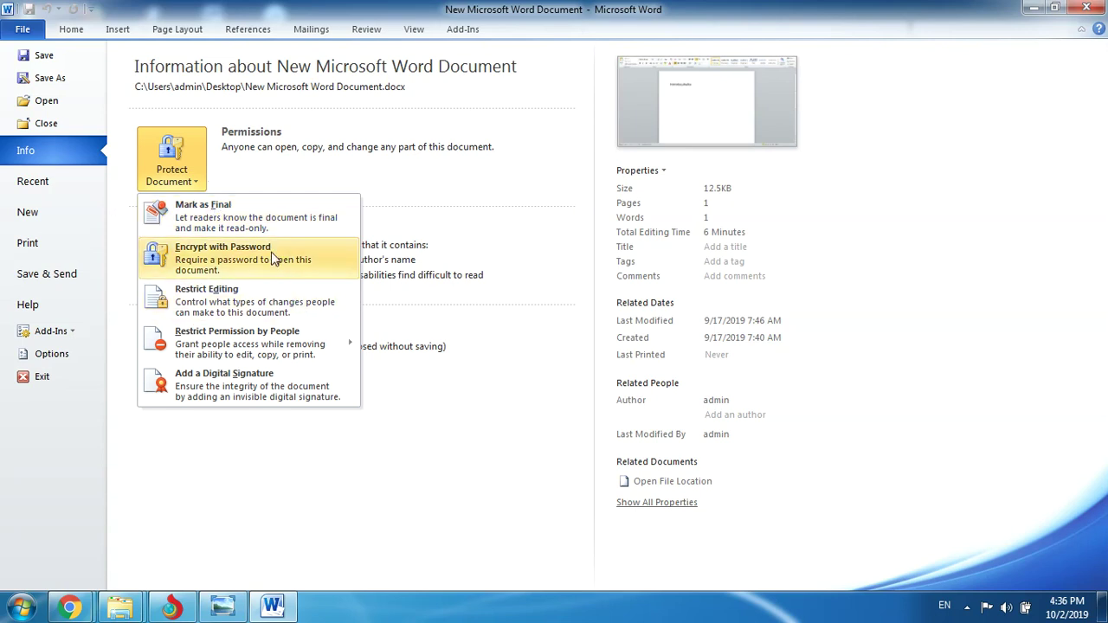
left_click(225, 275)
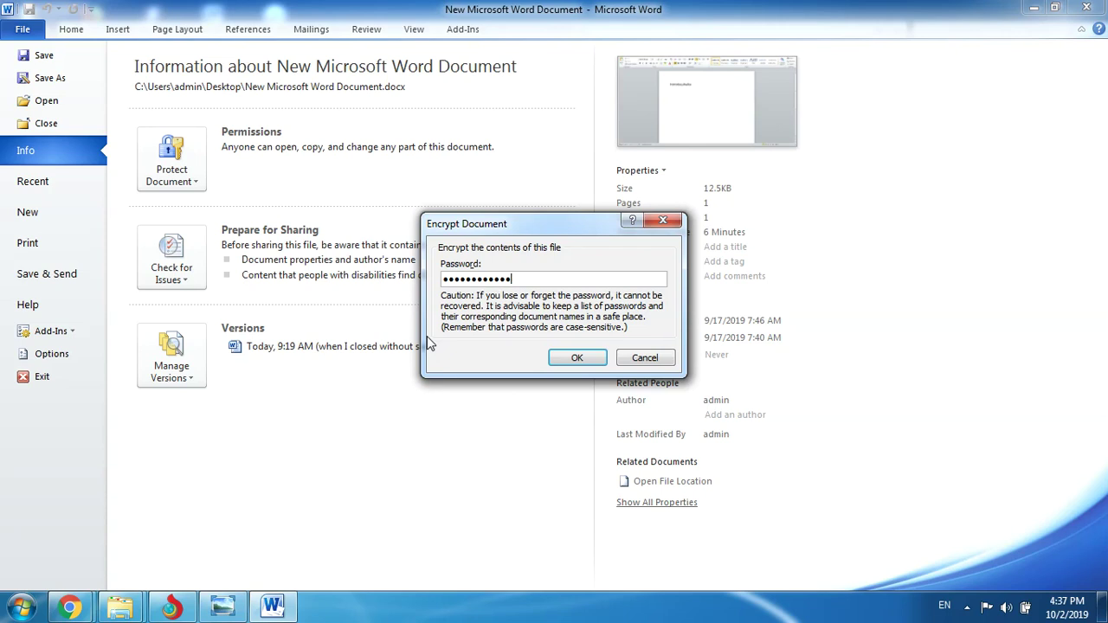
left_click(567, 357)
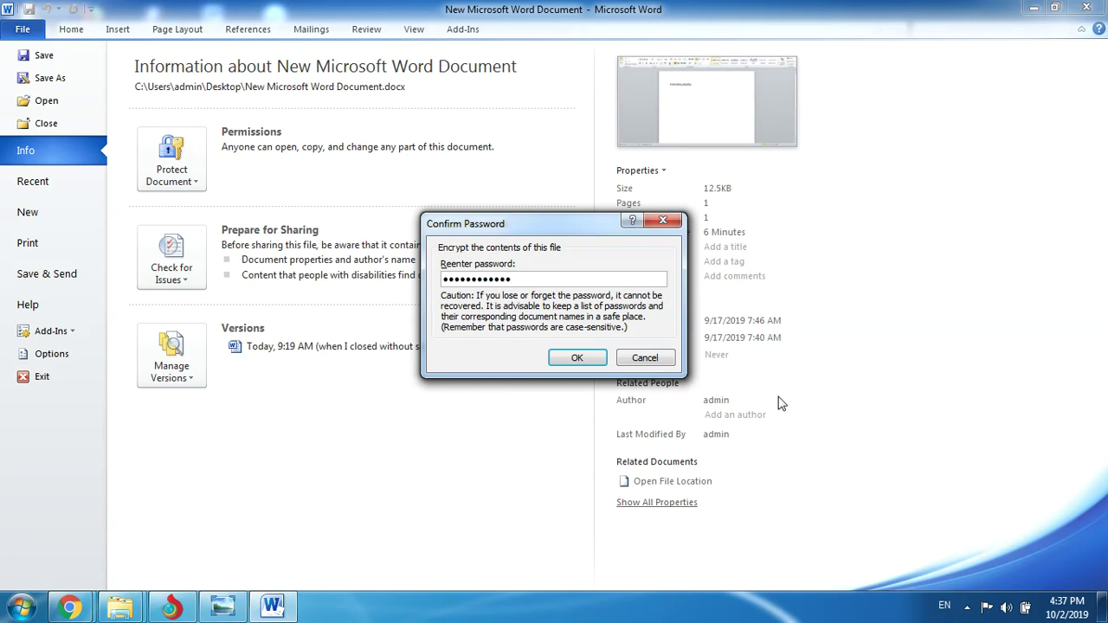
left_click(577, 364)
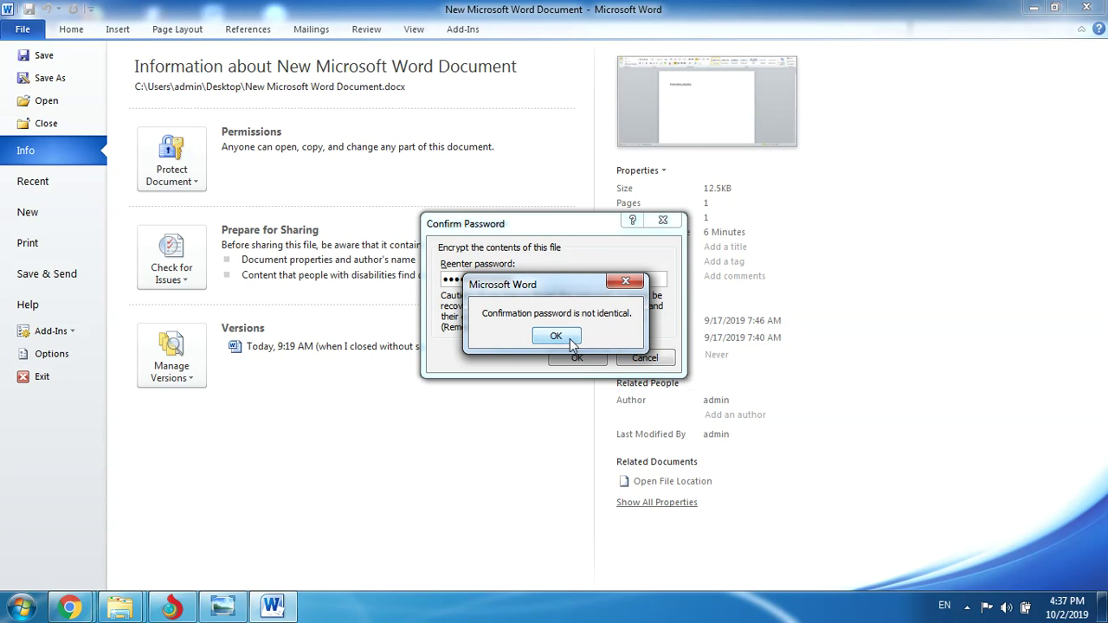
left_click(571, 341)
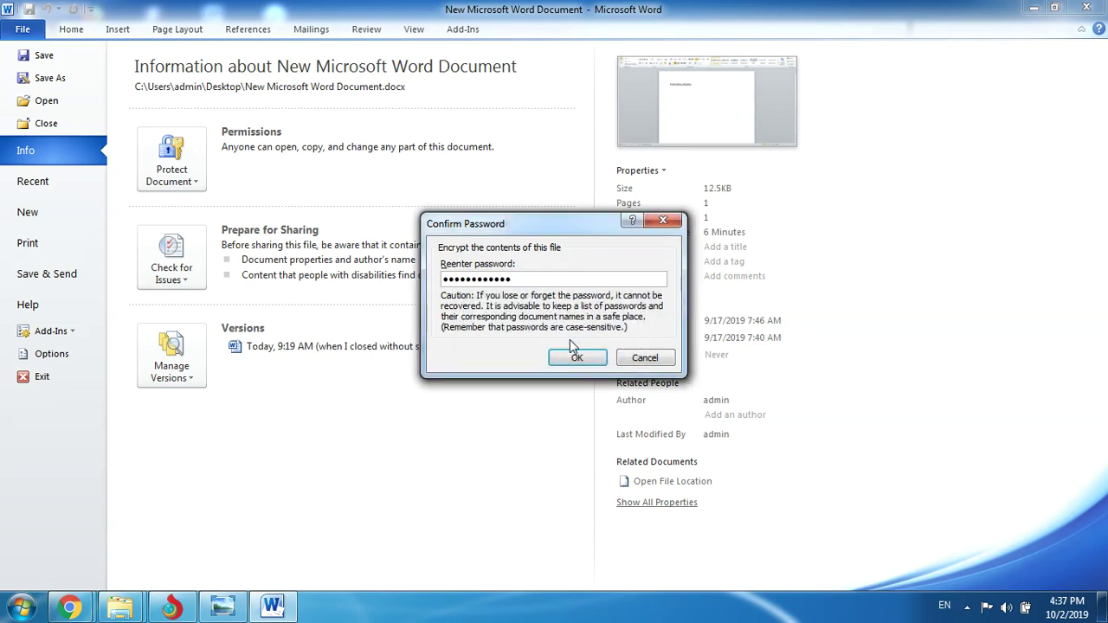
left_click(574, 359)
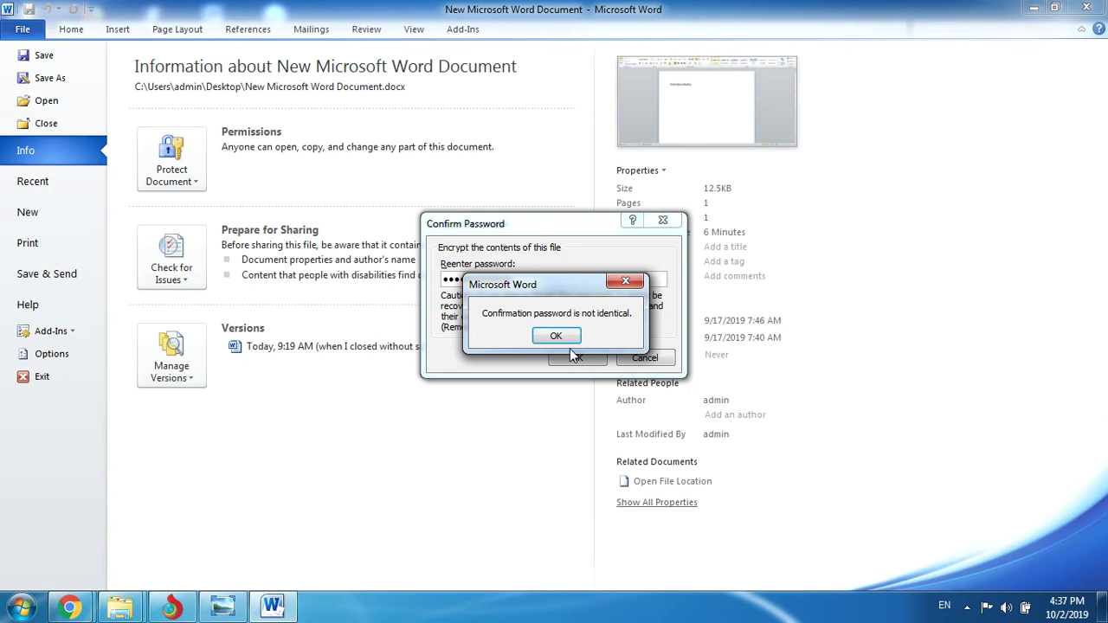
left_click(566, 338)
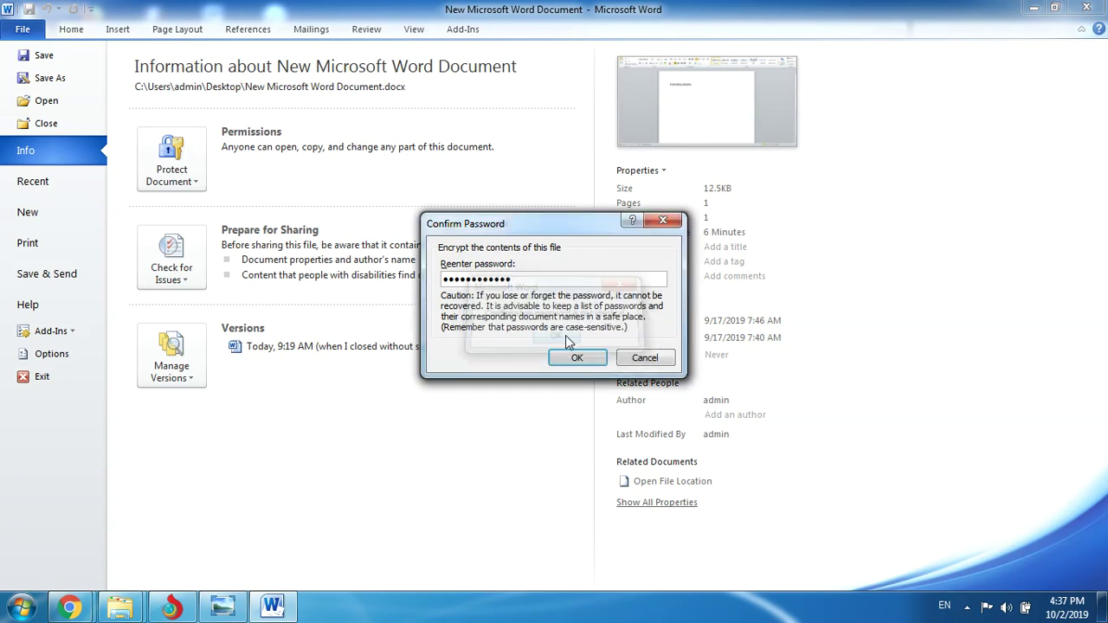
left_click(663, 223)
left_click(663, 222)
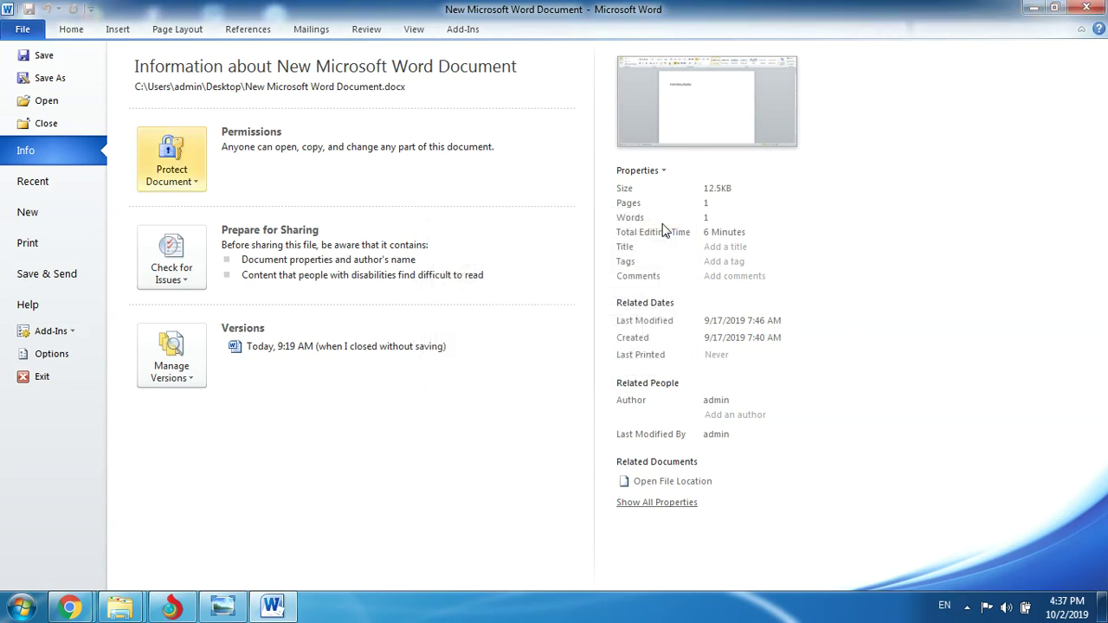
Close the Word document with its changes saved and minimize the folder window to show the desktop.
left_click(1095, 6)
left_click(1095, 6)
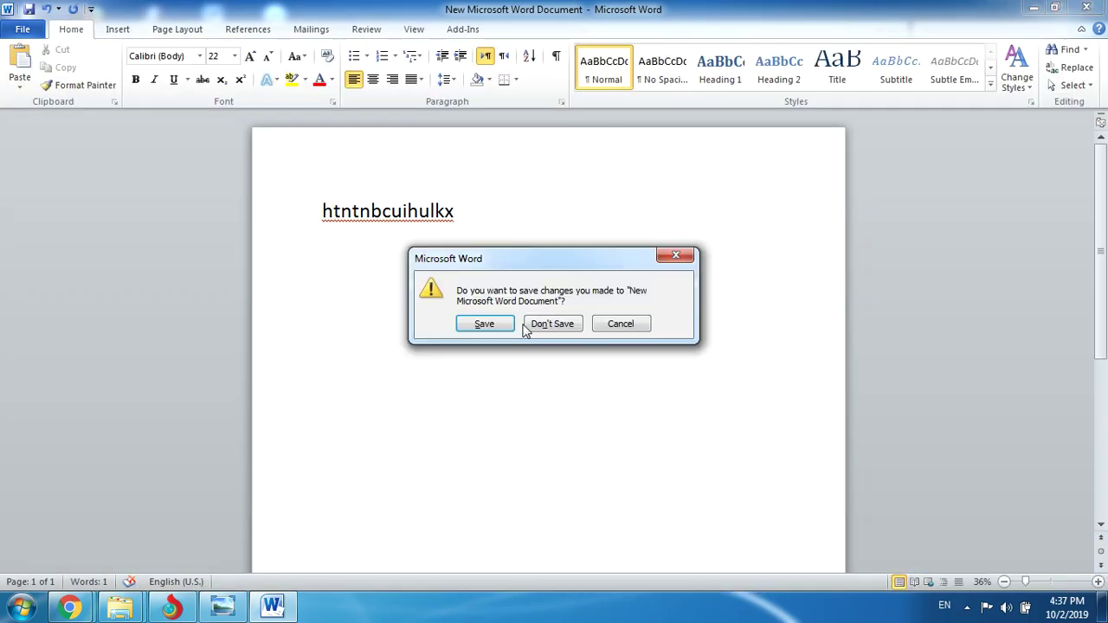
left_click(484, 323)
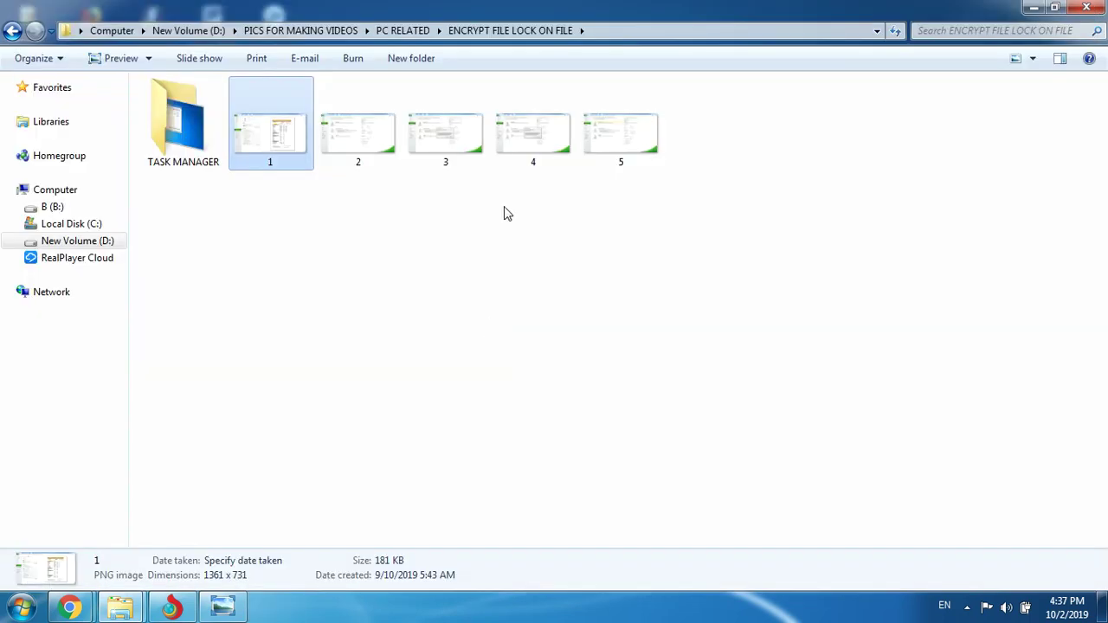
left_click(1036, 9)
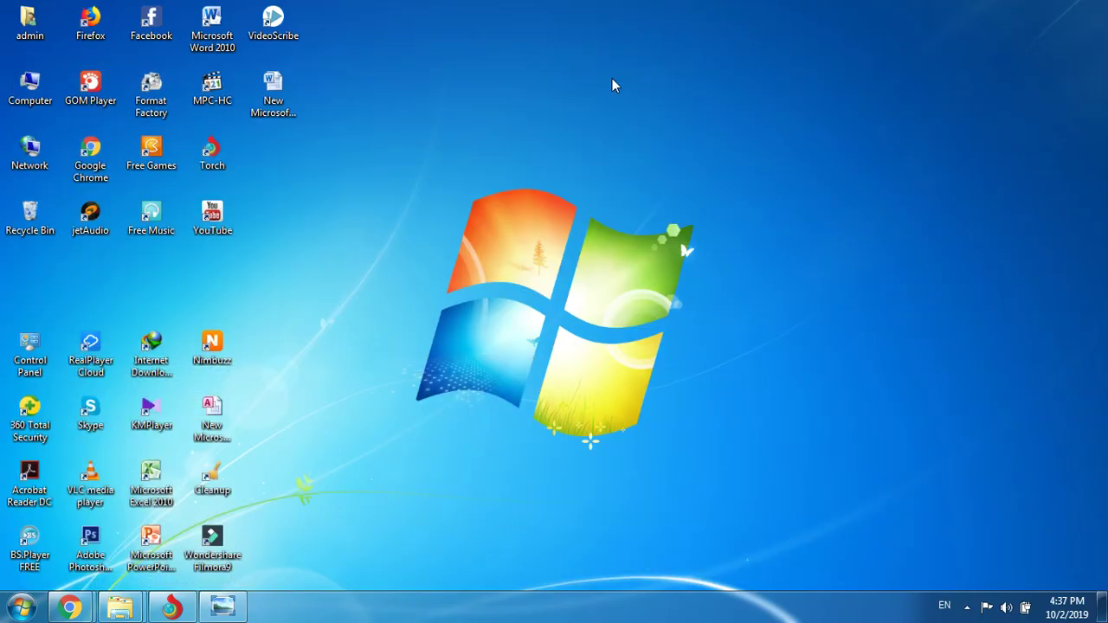
Open New Microsoft Word Document from the desktop and get past the Office activation wizard to the document page.
left_click(288, 108)
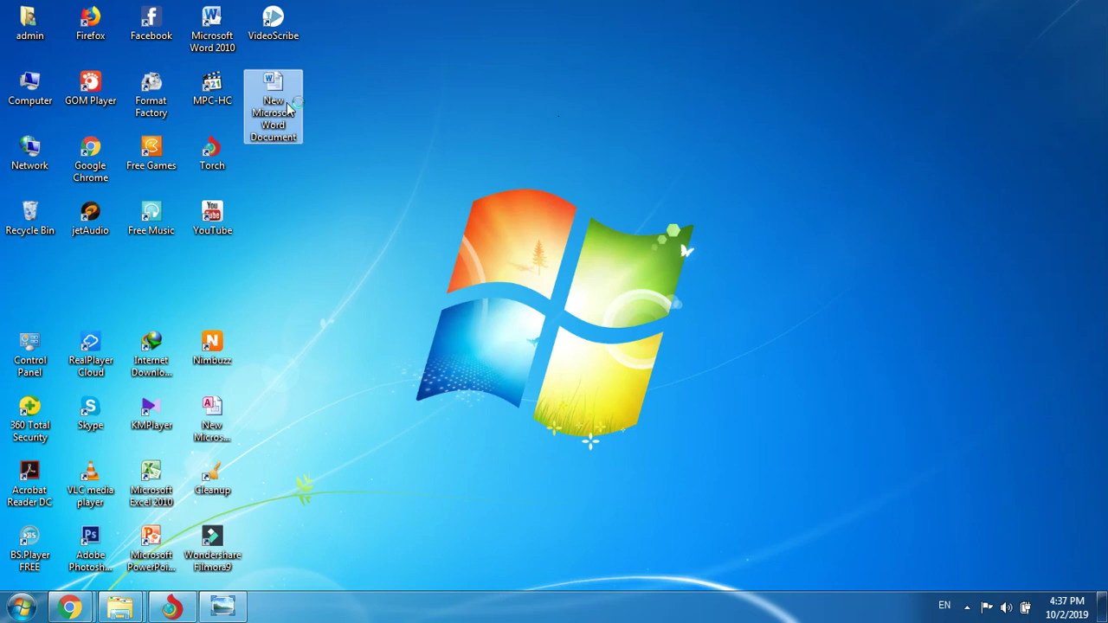
double_click(289, 108)
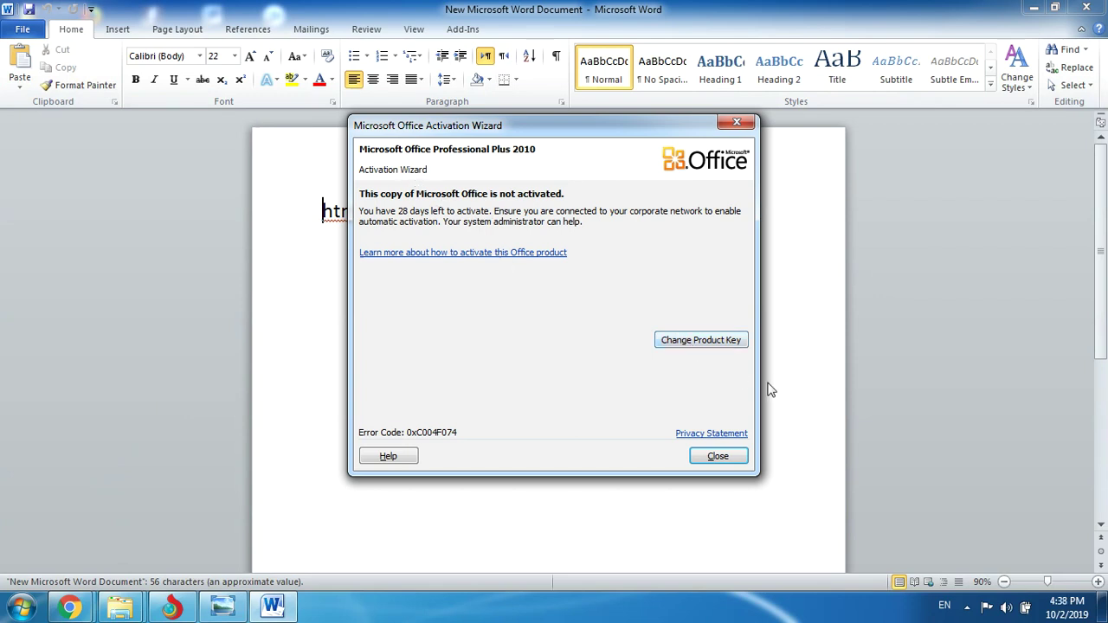
left_click(682, 343)
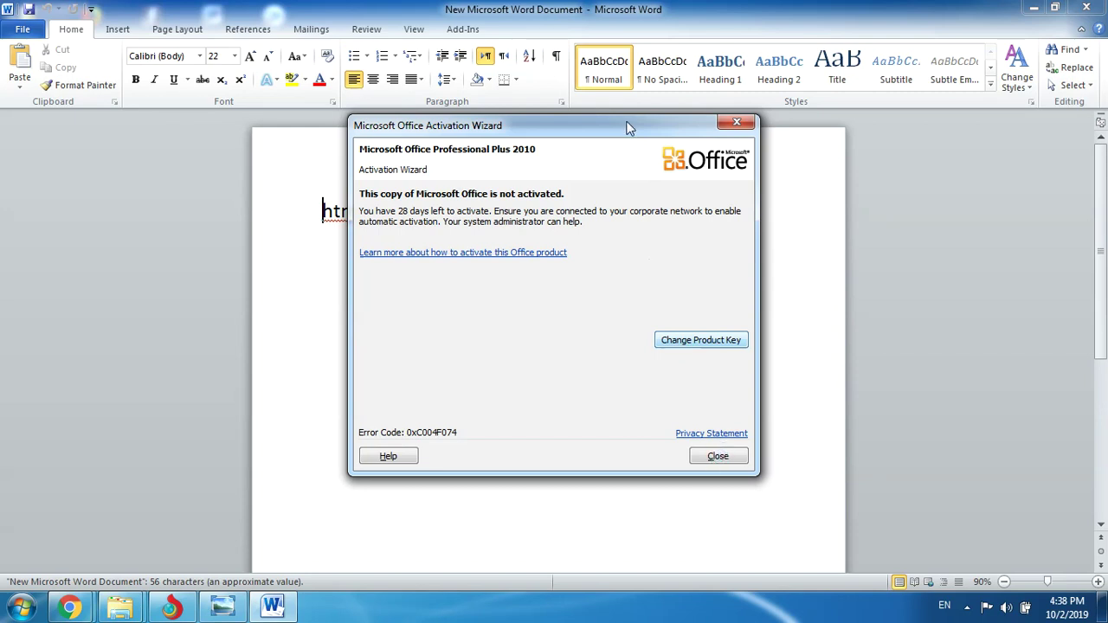
left_click(1036, 15)
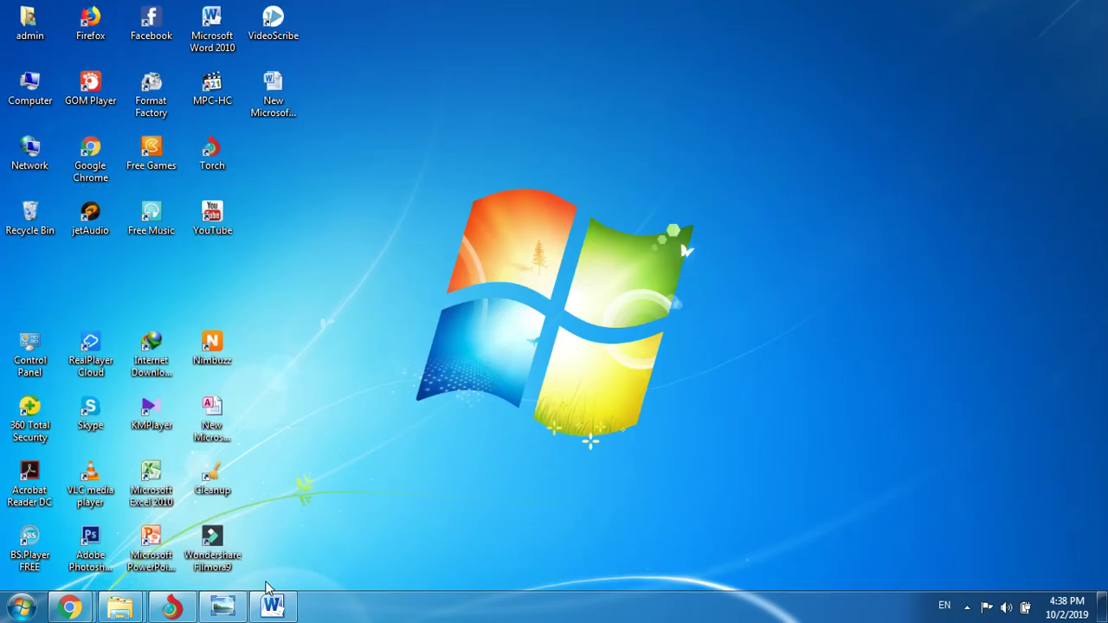
left_click(272, 609)
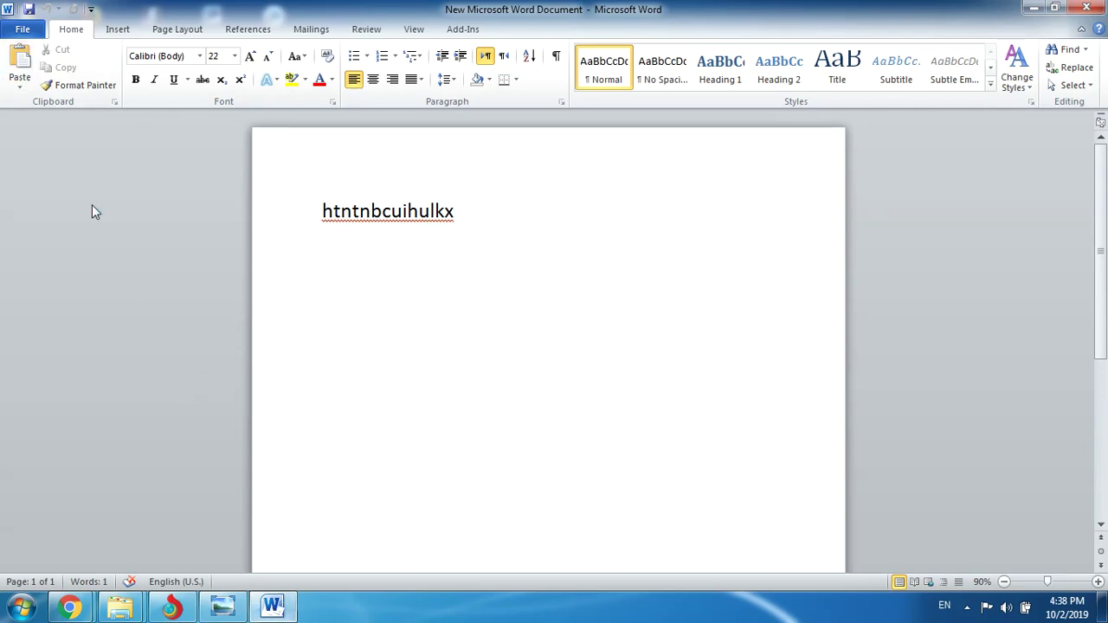
Review the document's protection options on its information page, including the choices for restricting permission by people.
key("ctrl+p")
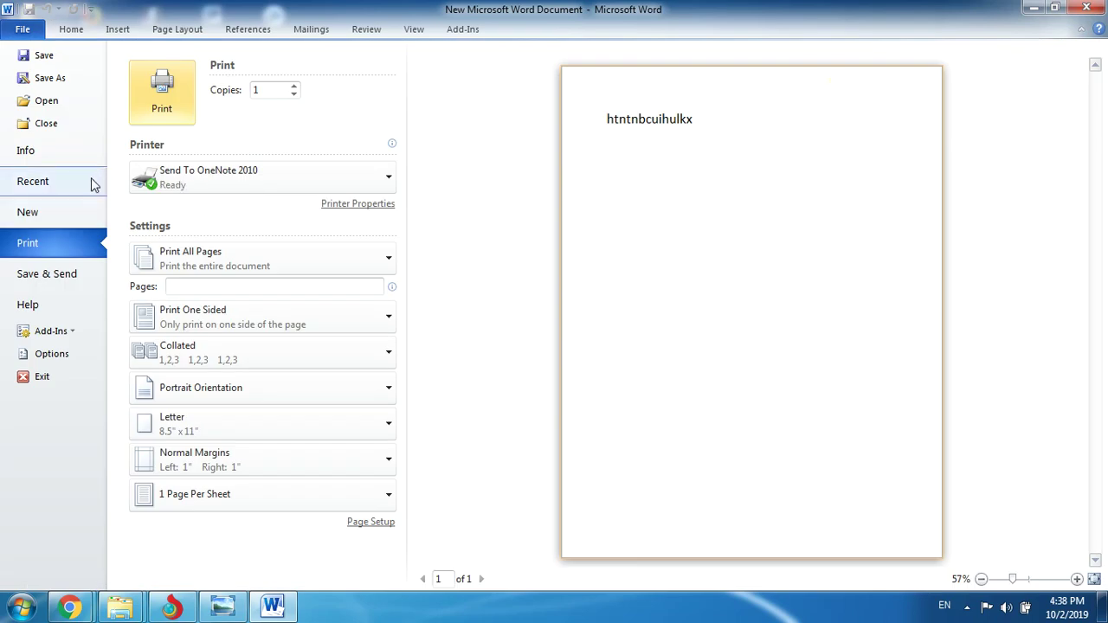
left_click(26, 152)
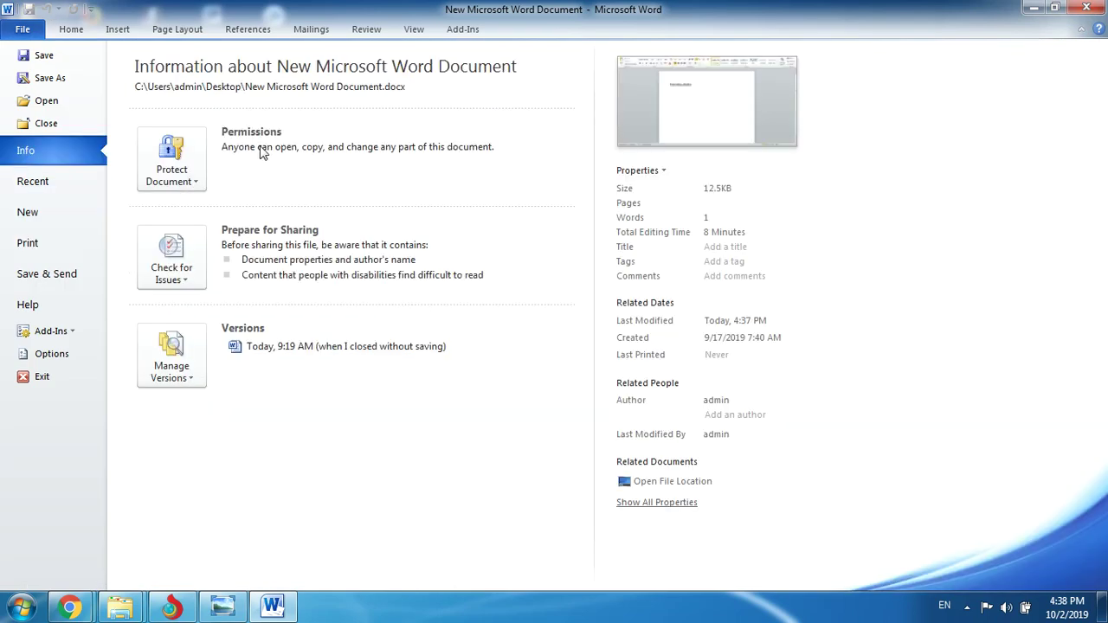
left_click(181, 156)
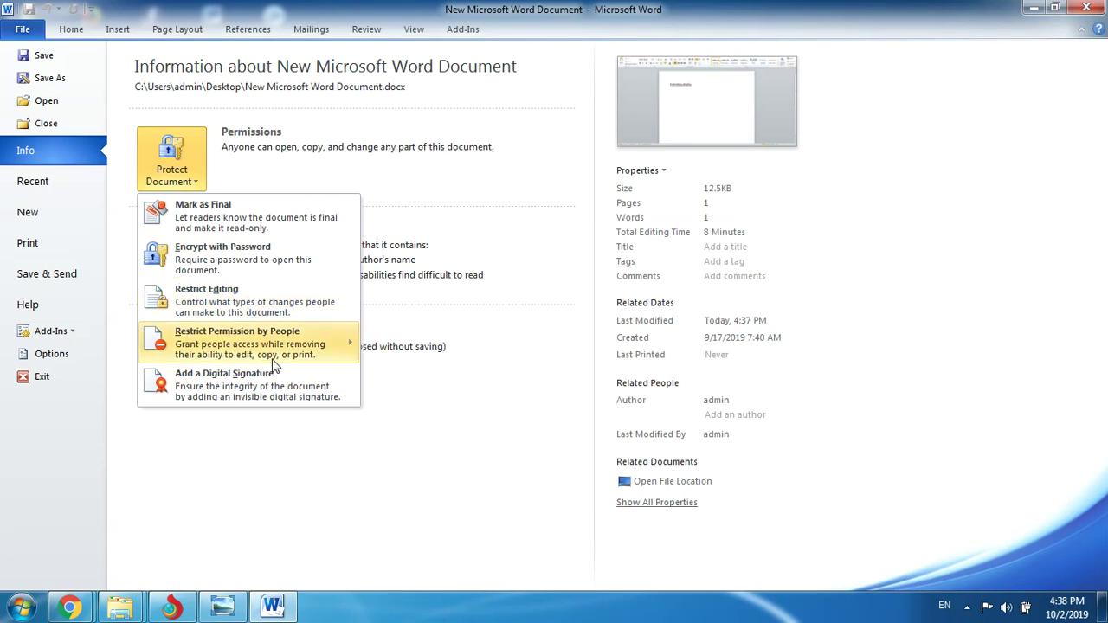
mouse_move(261, 344)
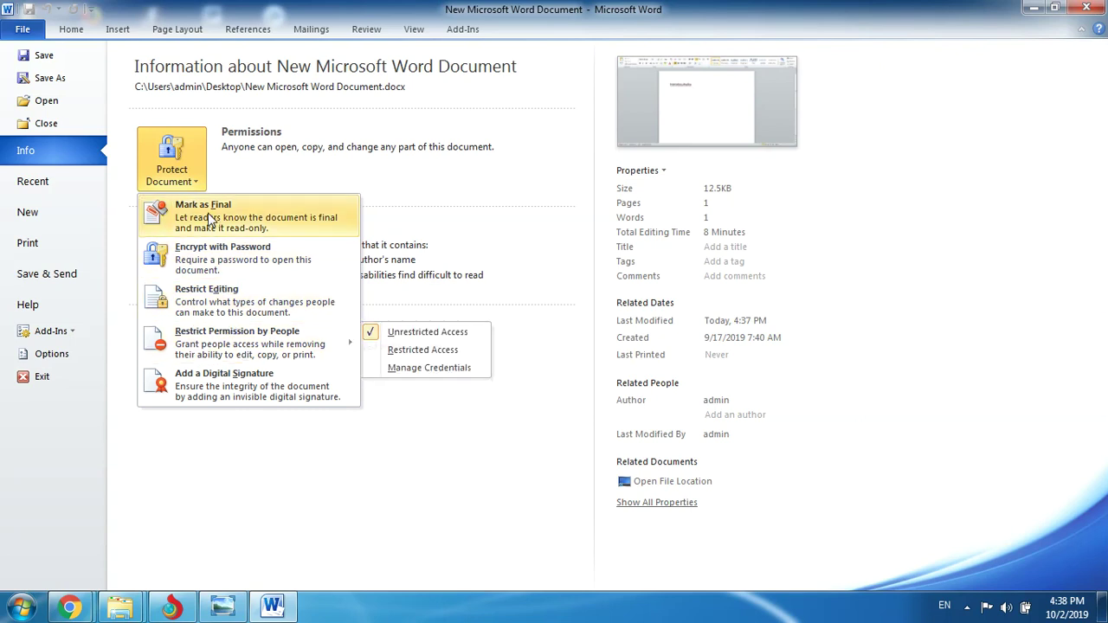
Try to add a digital signature to the document, open the online signature providers page, and return to Word.
left_click(245, 395)
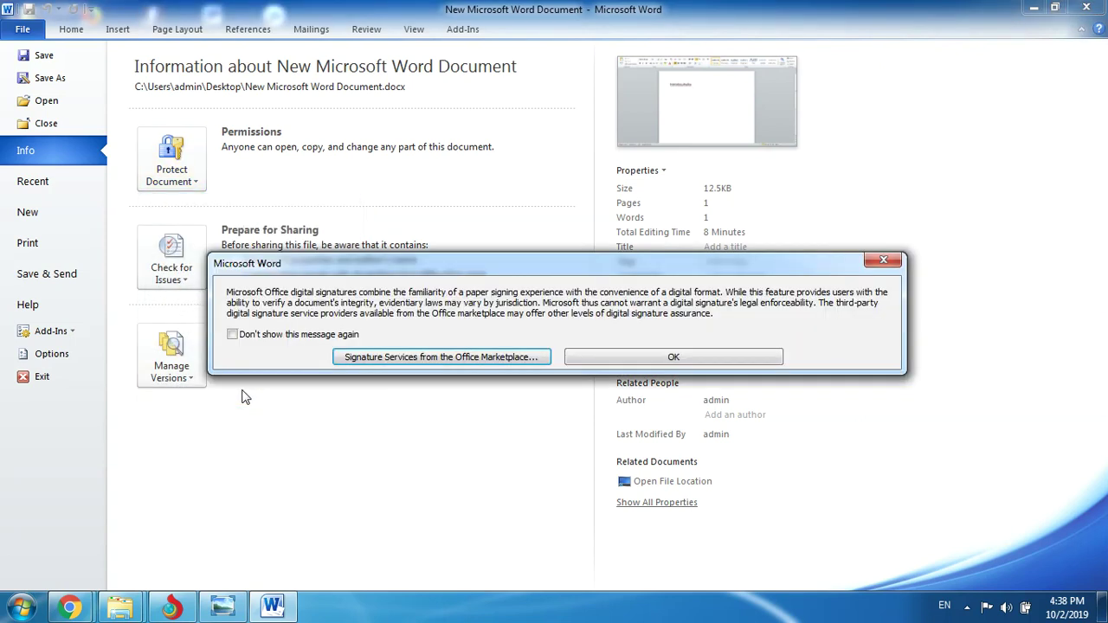
left_click(654, 357)
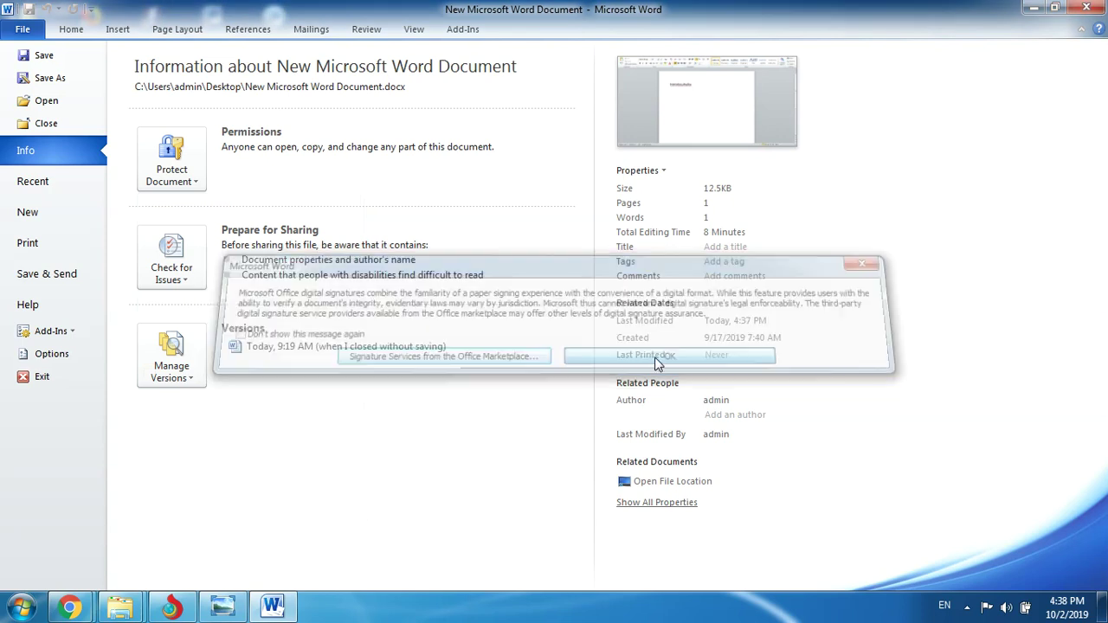
left_click(572, 377)
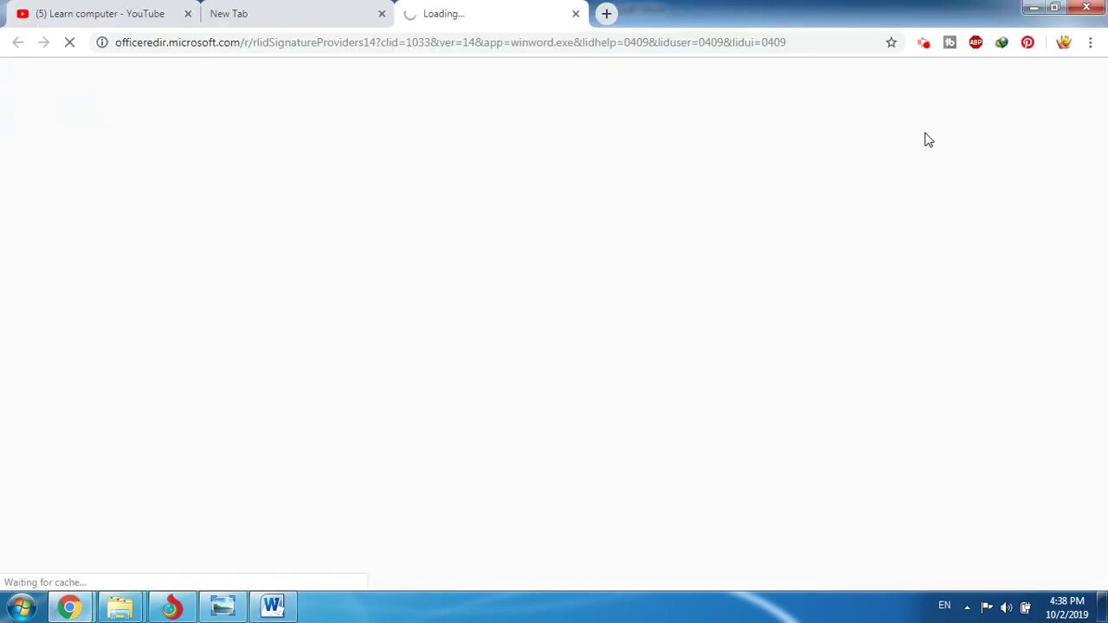
left_click(1031, 7)
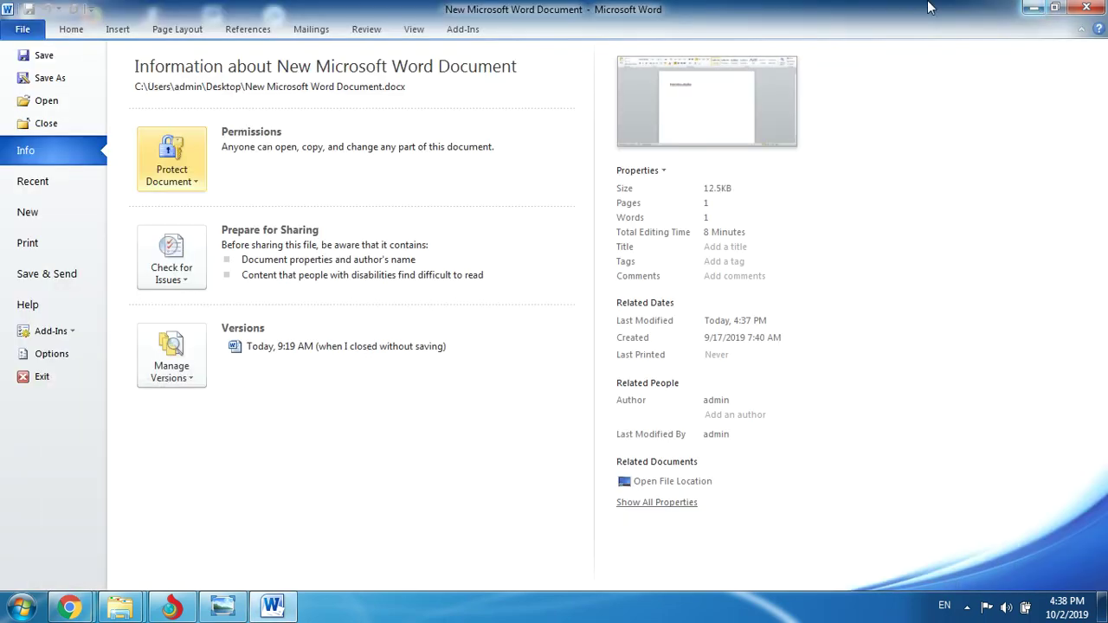
Switch to Chrome and browse the Learn computer YouTube channel's list of videos.
mouse_move(80, 606)
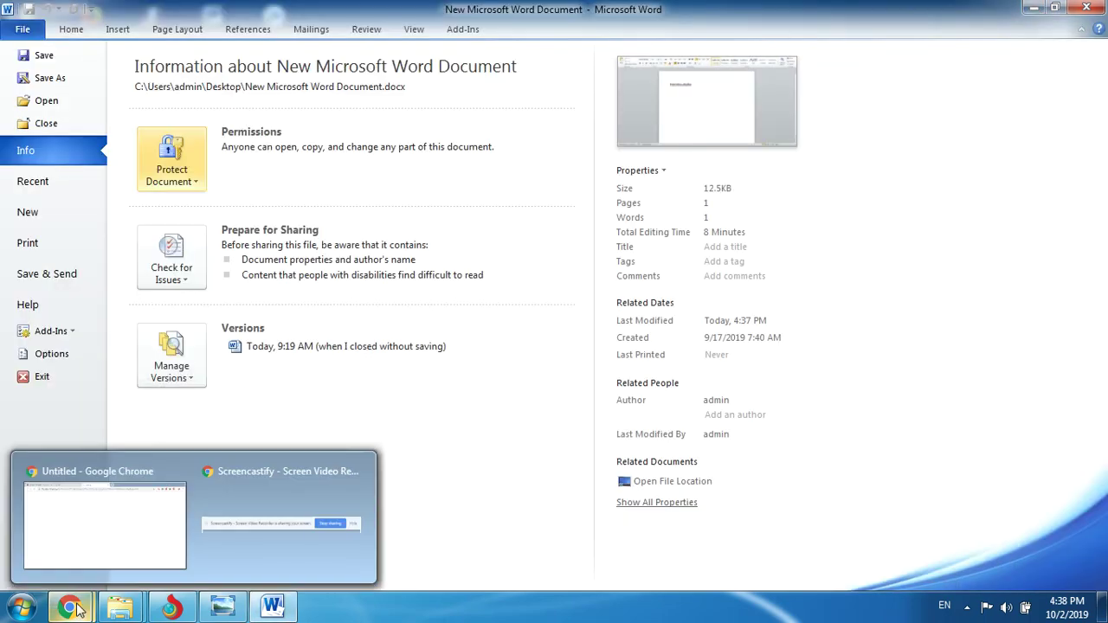
left_click(76, 532)
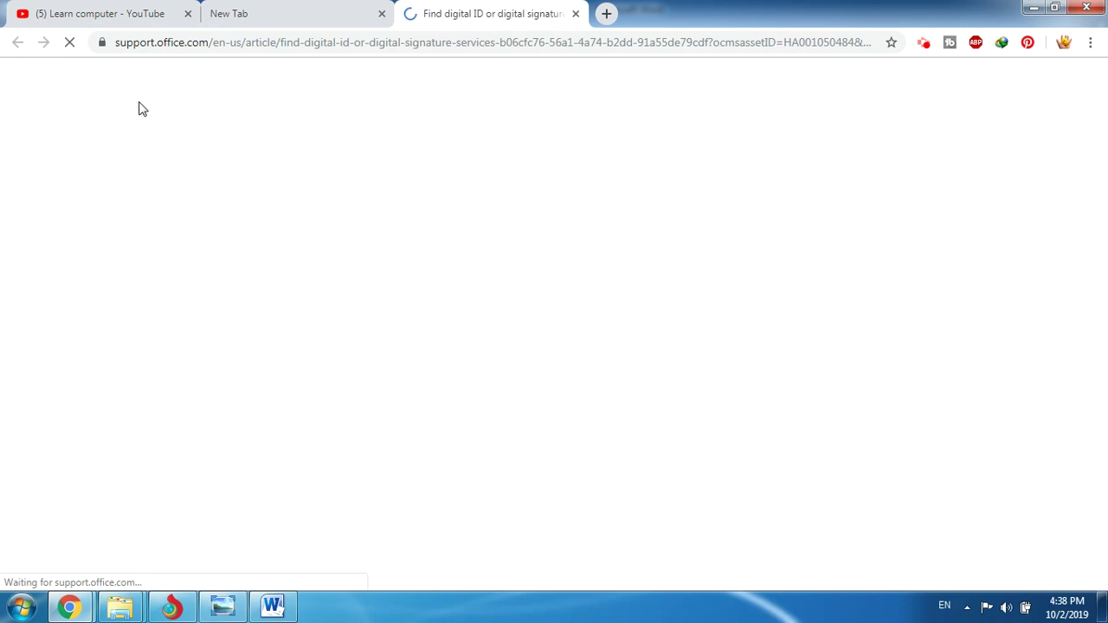
left_click(74, 11)
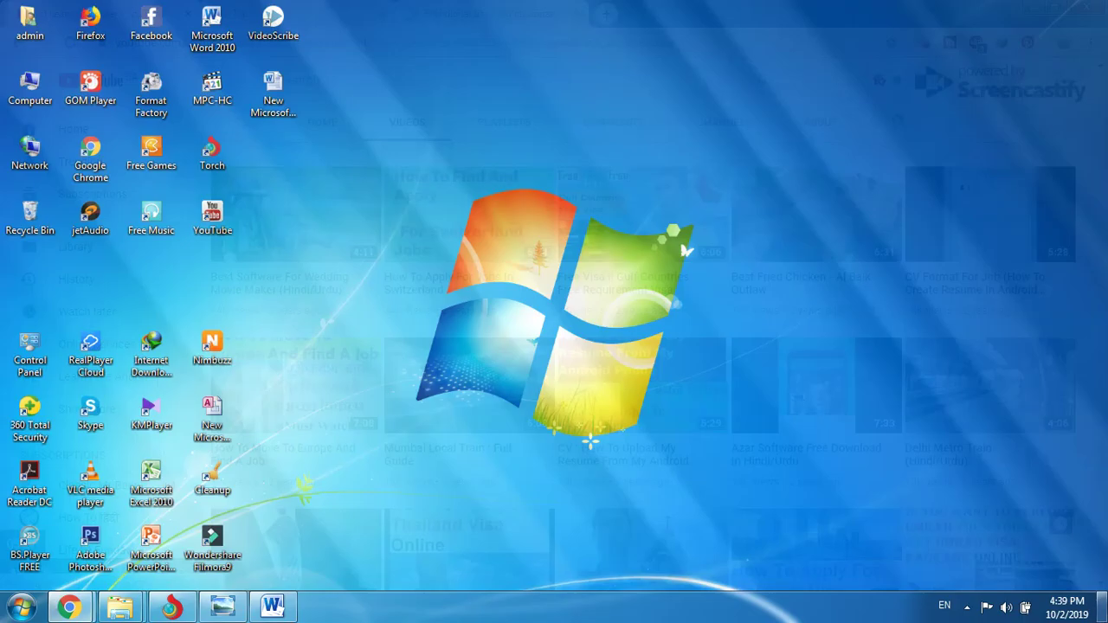
scroll(1097, 587, "down", 4)
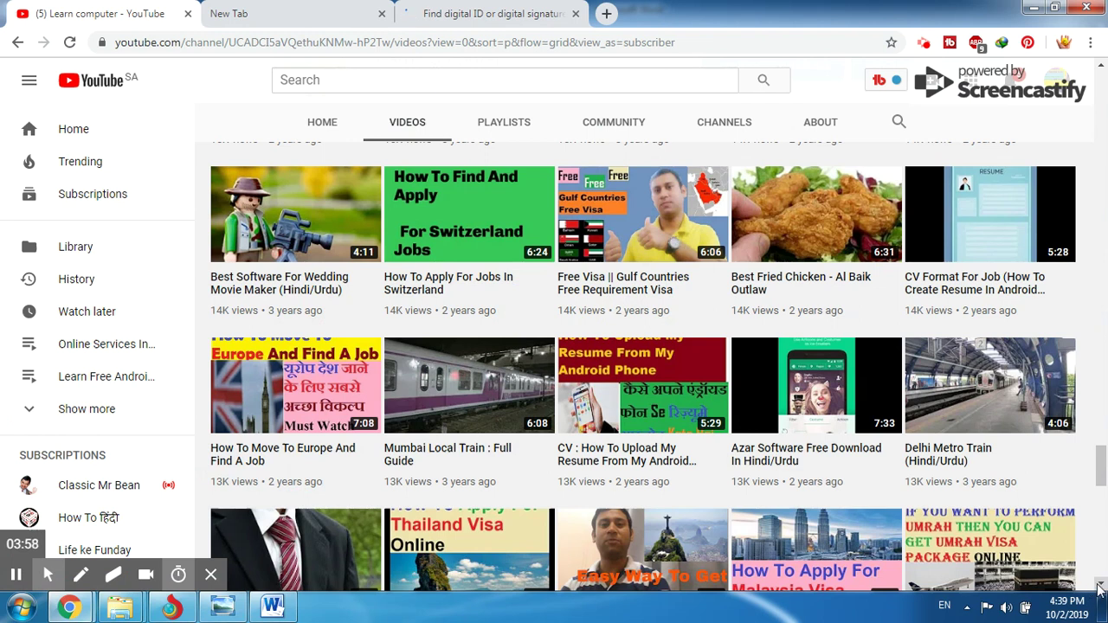
scroll(1097, 587, "down", 6)
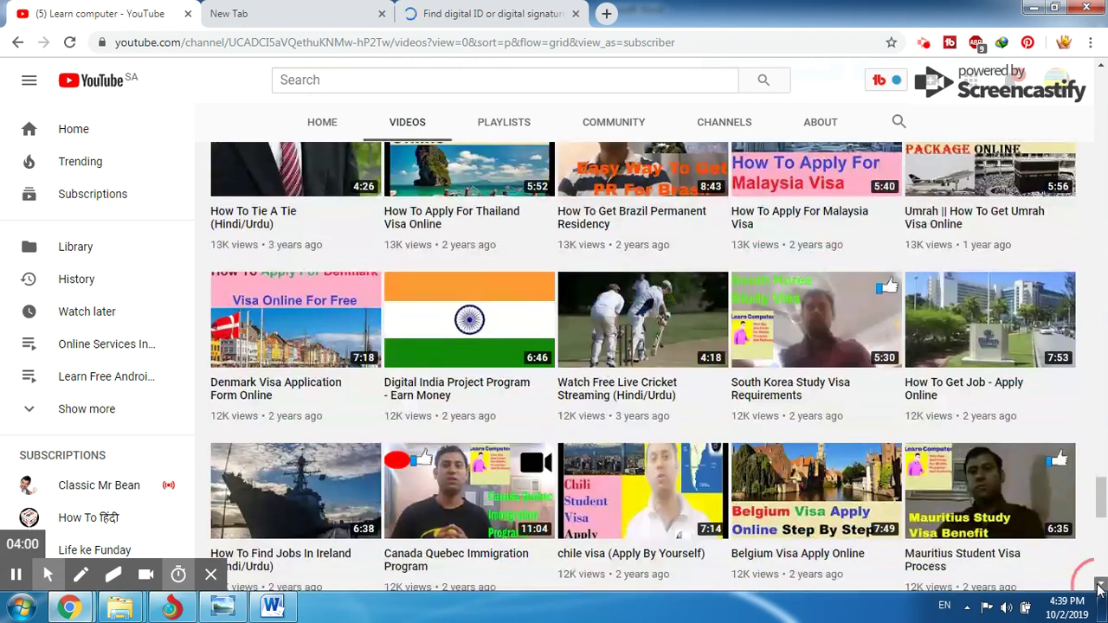
scroll(1098, 587, "down", 4)
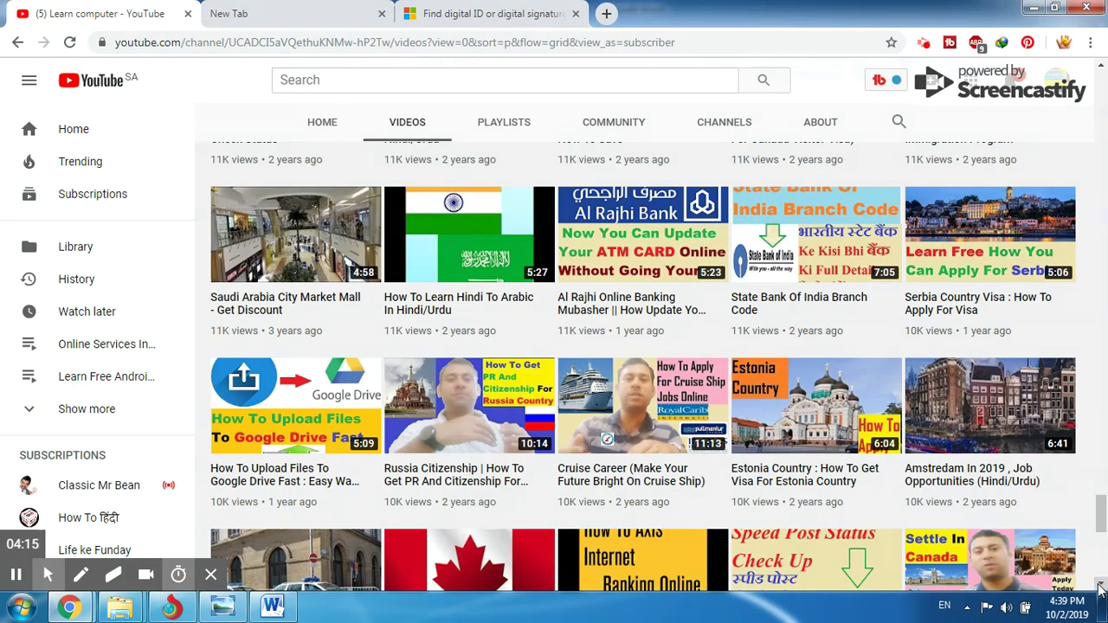
left_click(1101, 587)
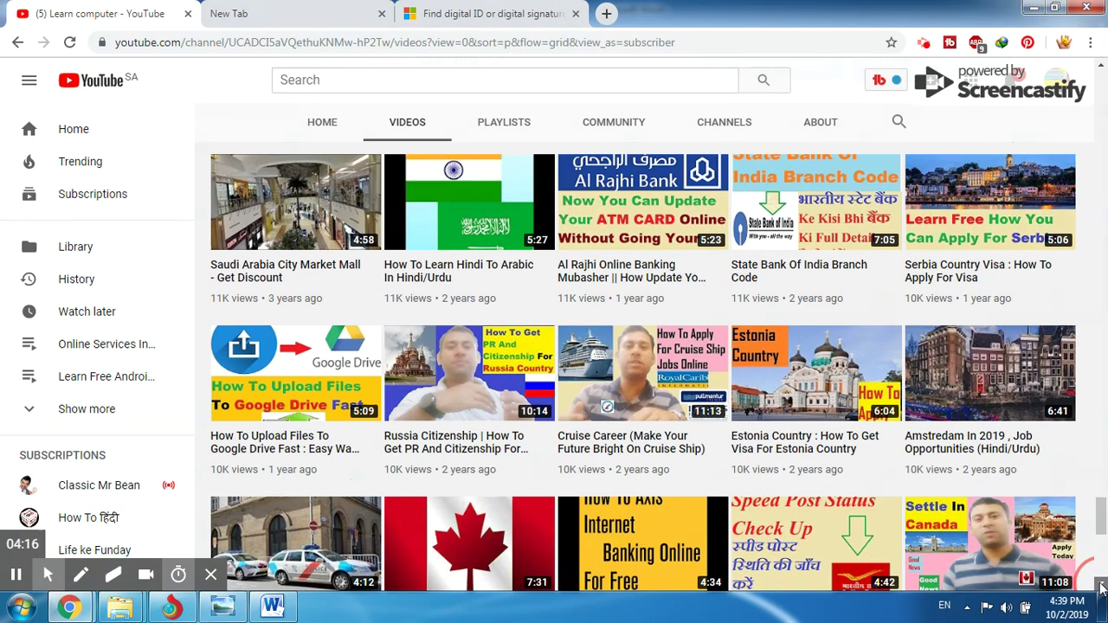
left_click(1101, 587)
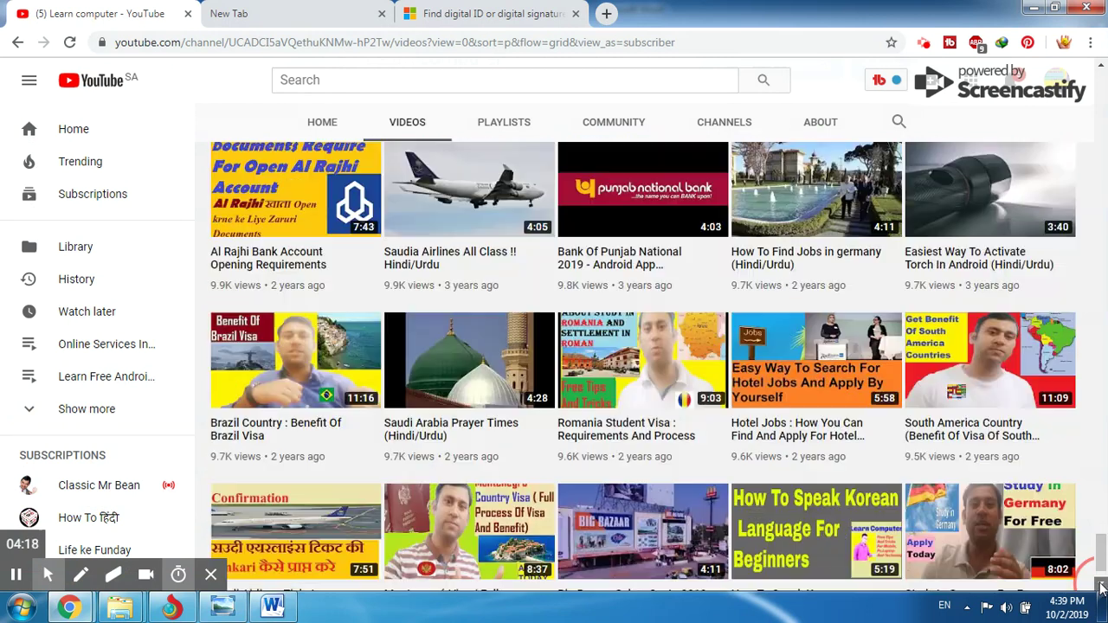
left_click_drag(1101, 558, 1103, 502)
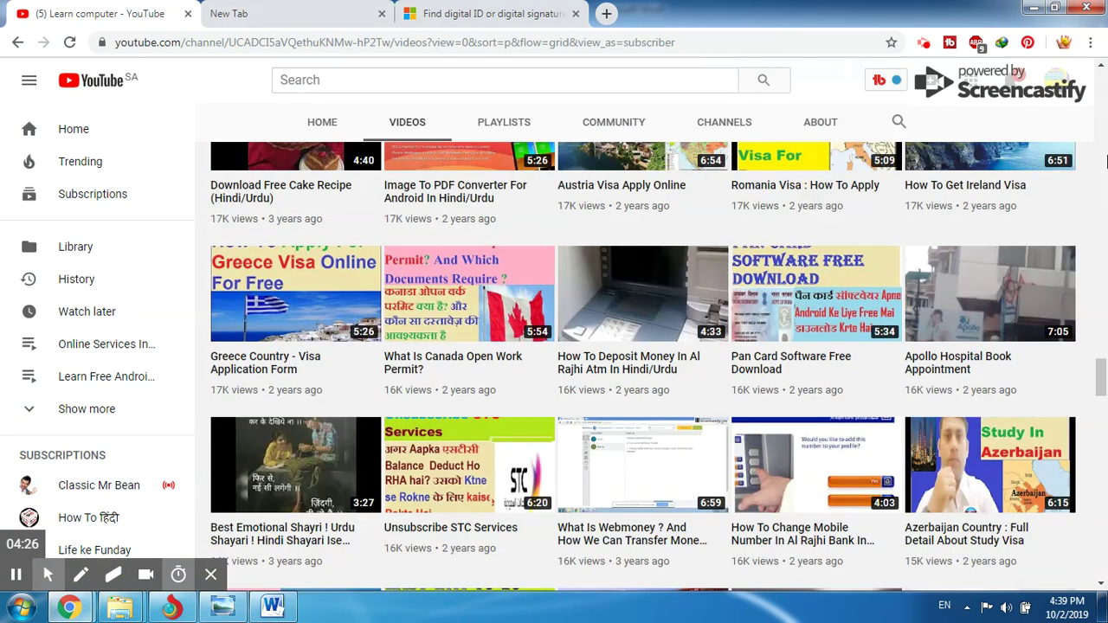
left_click(1101, 67)
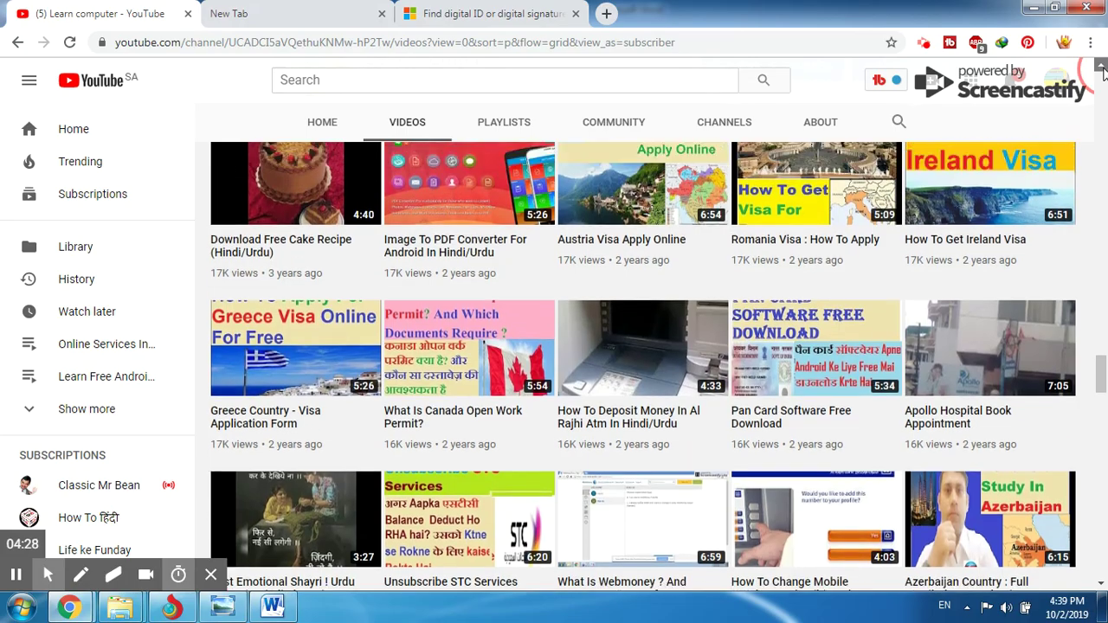
left_click(1101, 67)
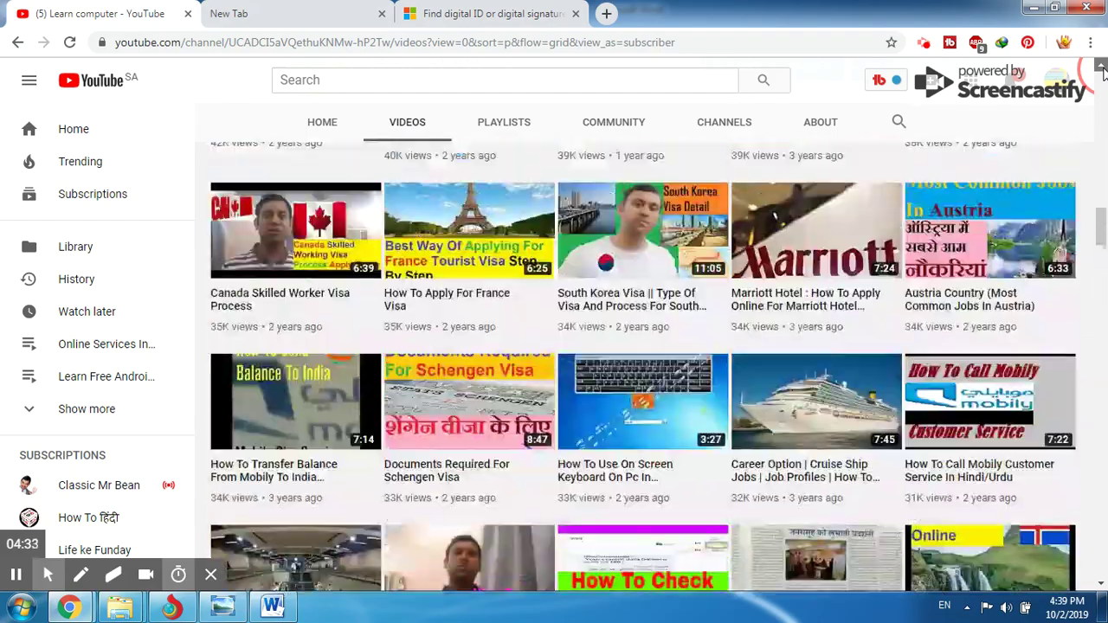
left_click(1101, 68)
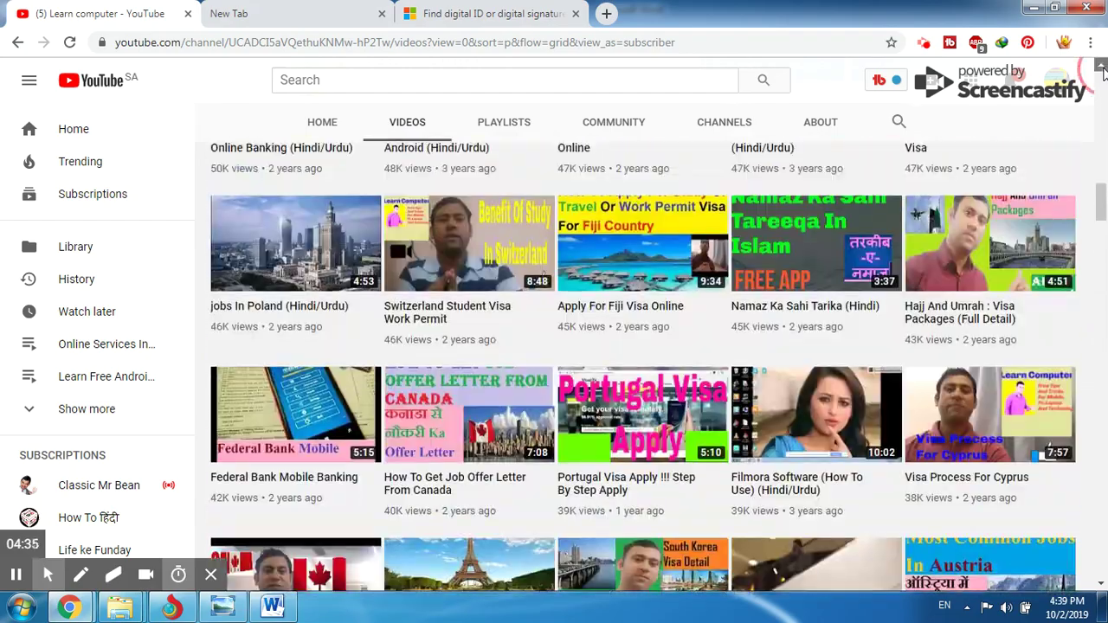
left_click(1101, 68)
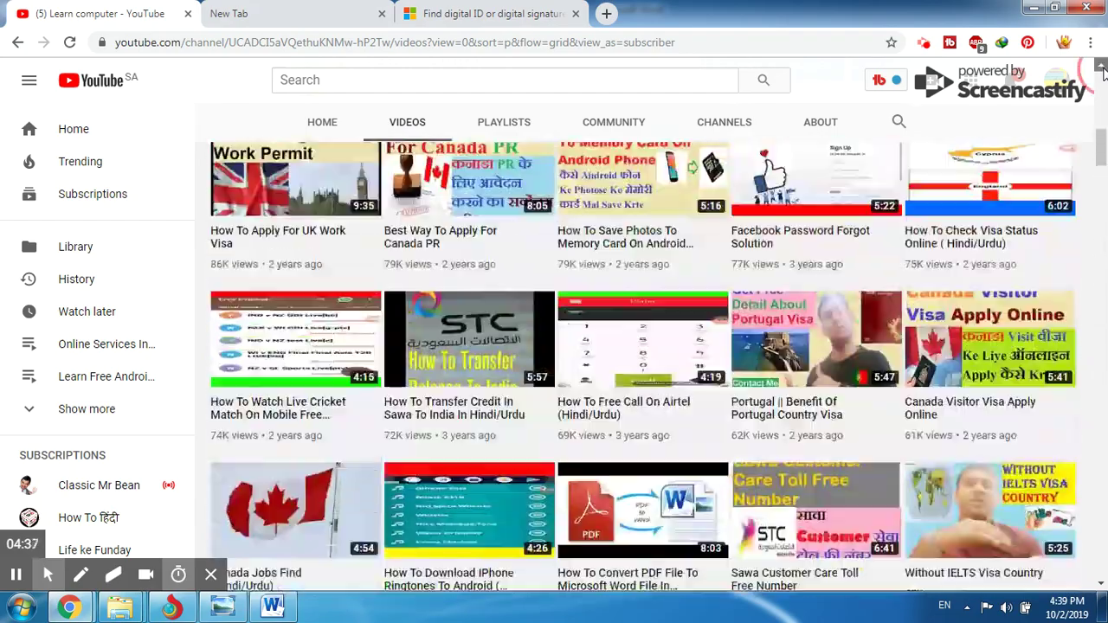
left_click(1101, 68)
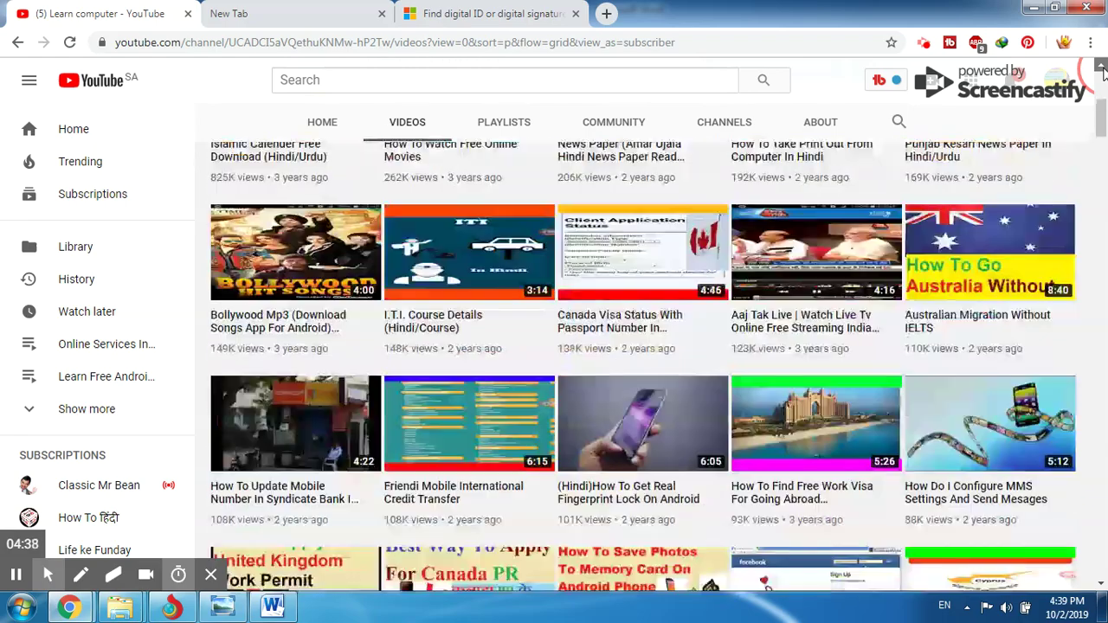
left_click(1101, 67)
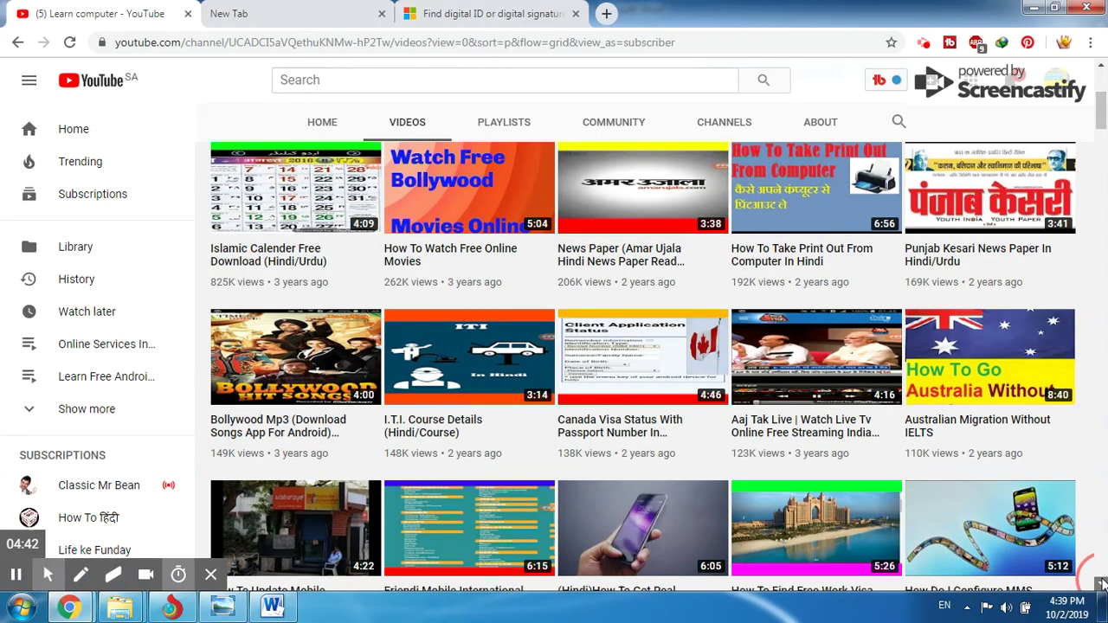
left_click(1101, 585)
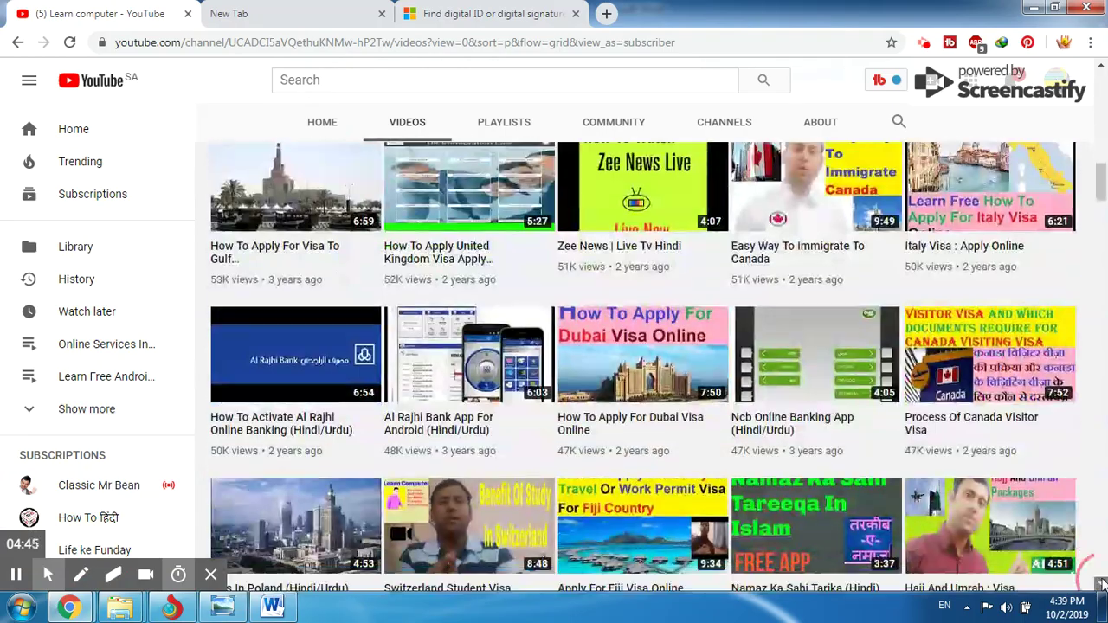
left_click_drag(1101, 585, 1101, 585)
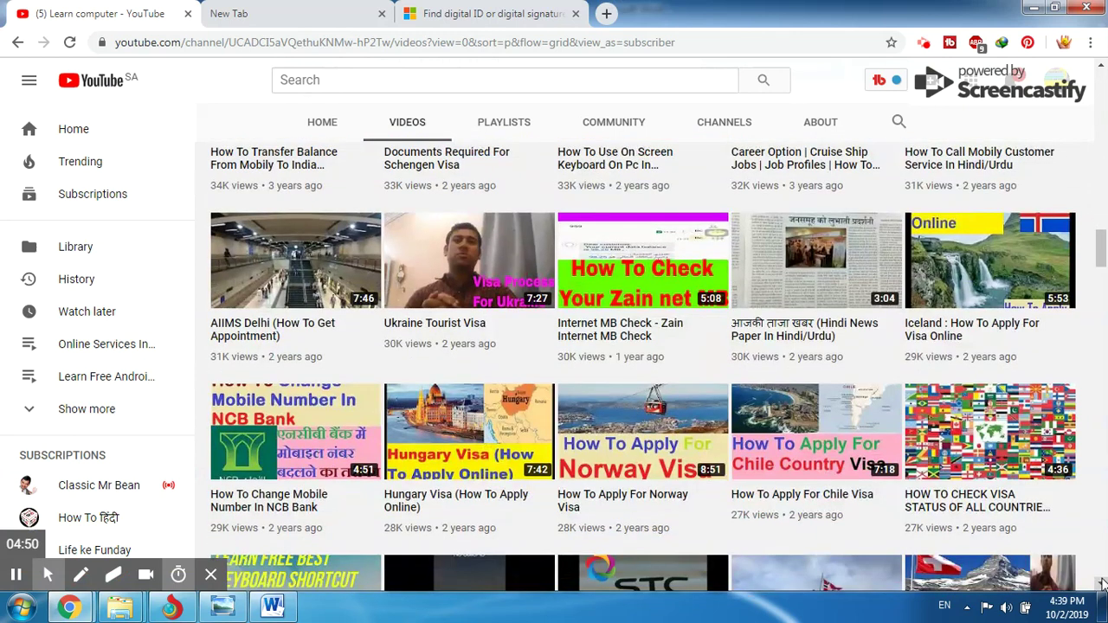
left_click_drag(1101, 585, 1101, 585)
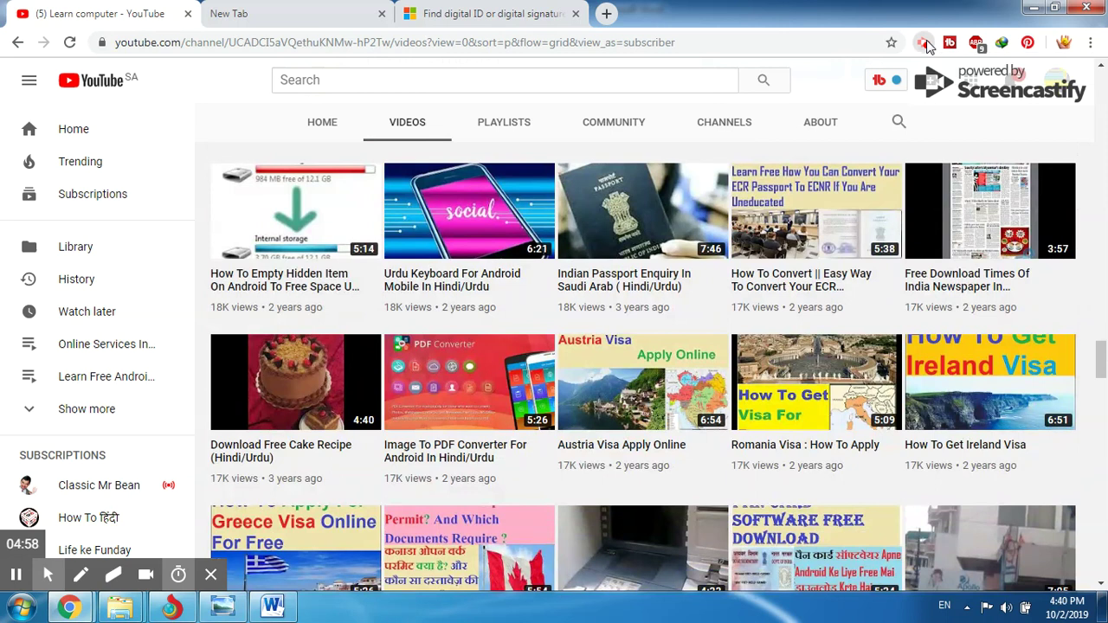
left_click(925, 44)
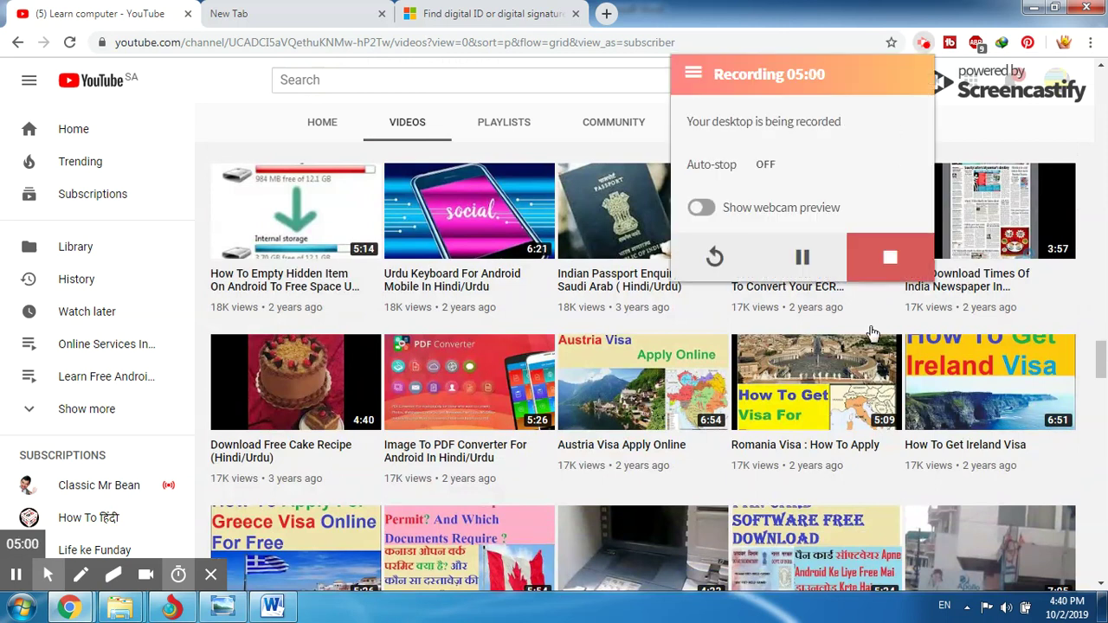